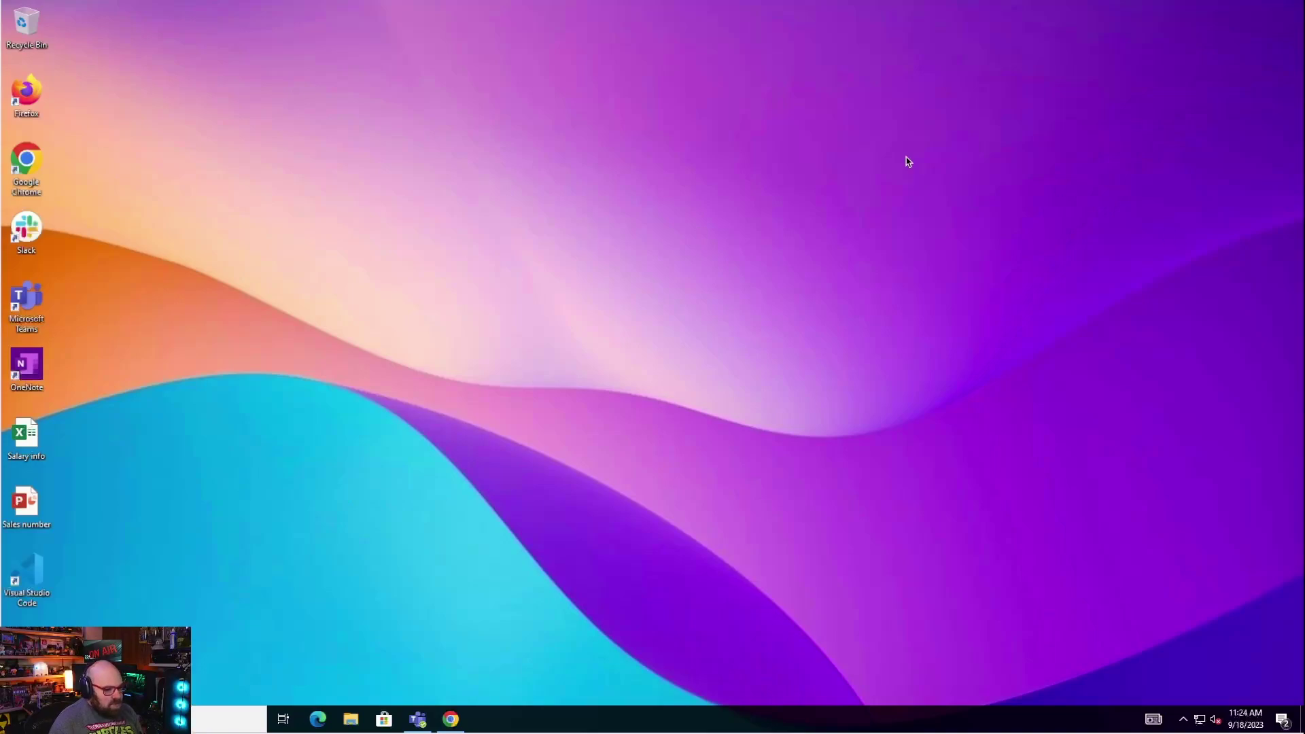
Open the Accounts page in Settings, reposition and enlarge the window, then close it.
key(super)
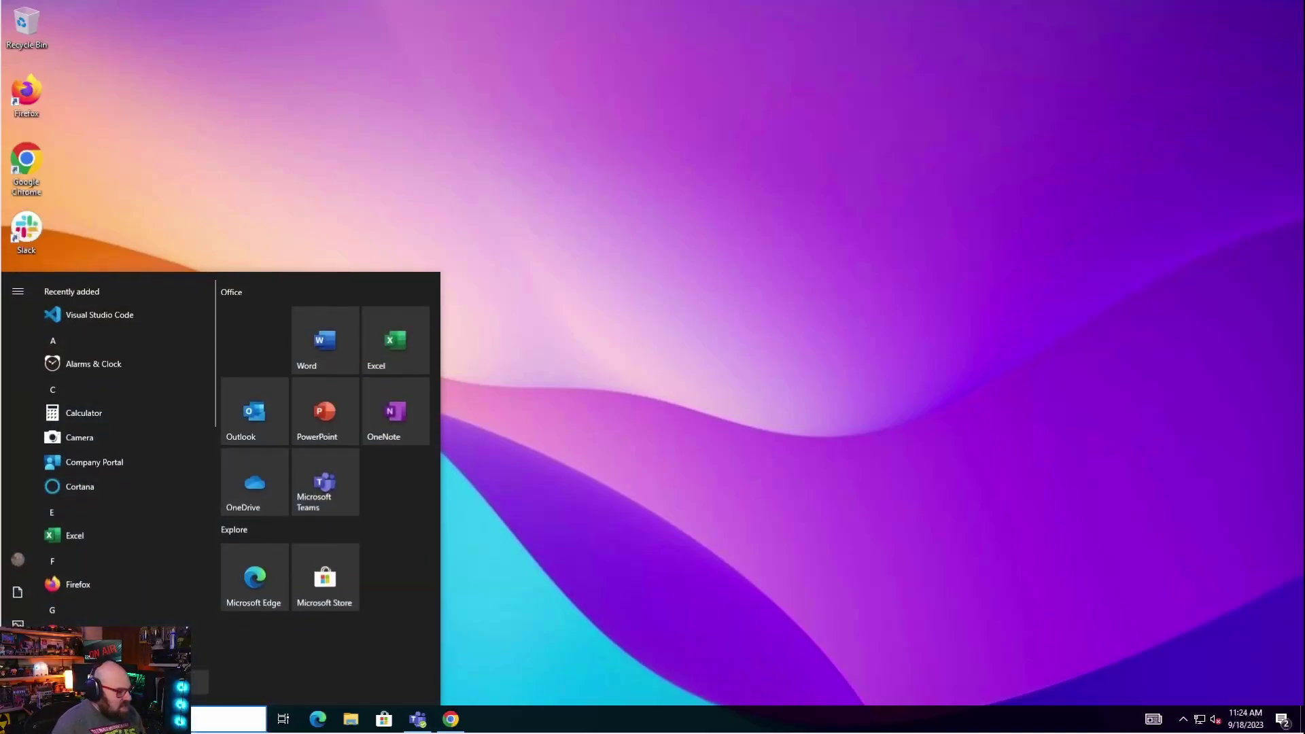
key(super+i)
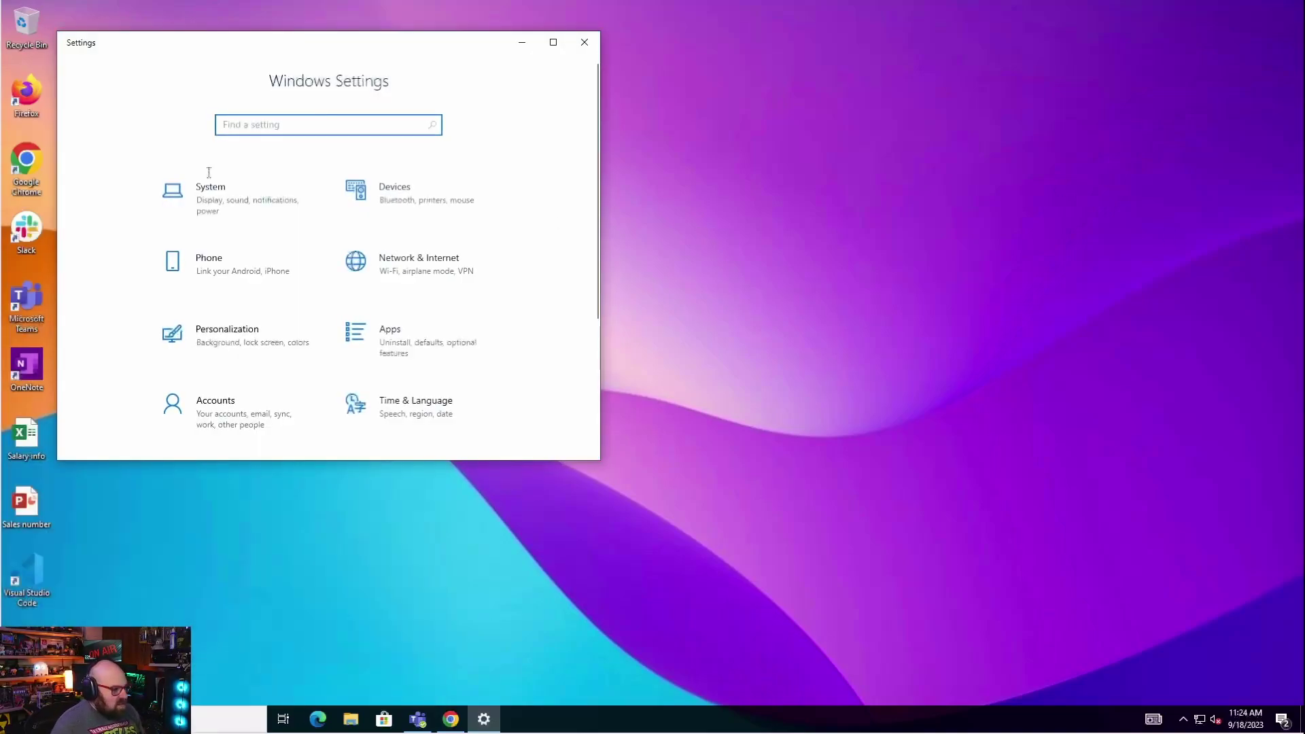
click(240, 424)
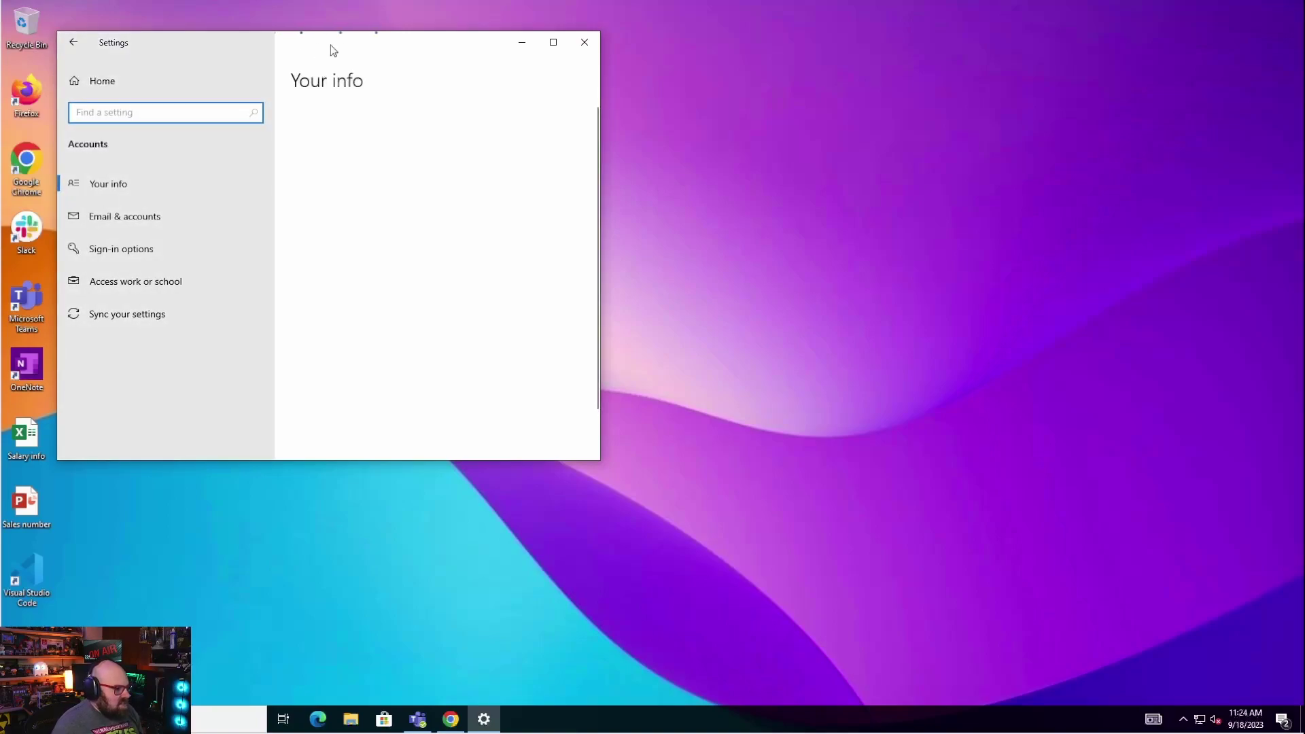
drag(331, 45, 747, 106)
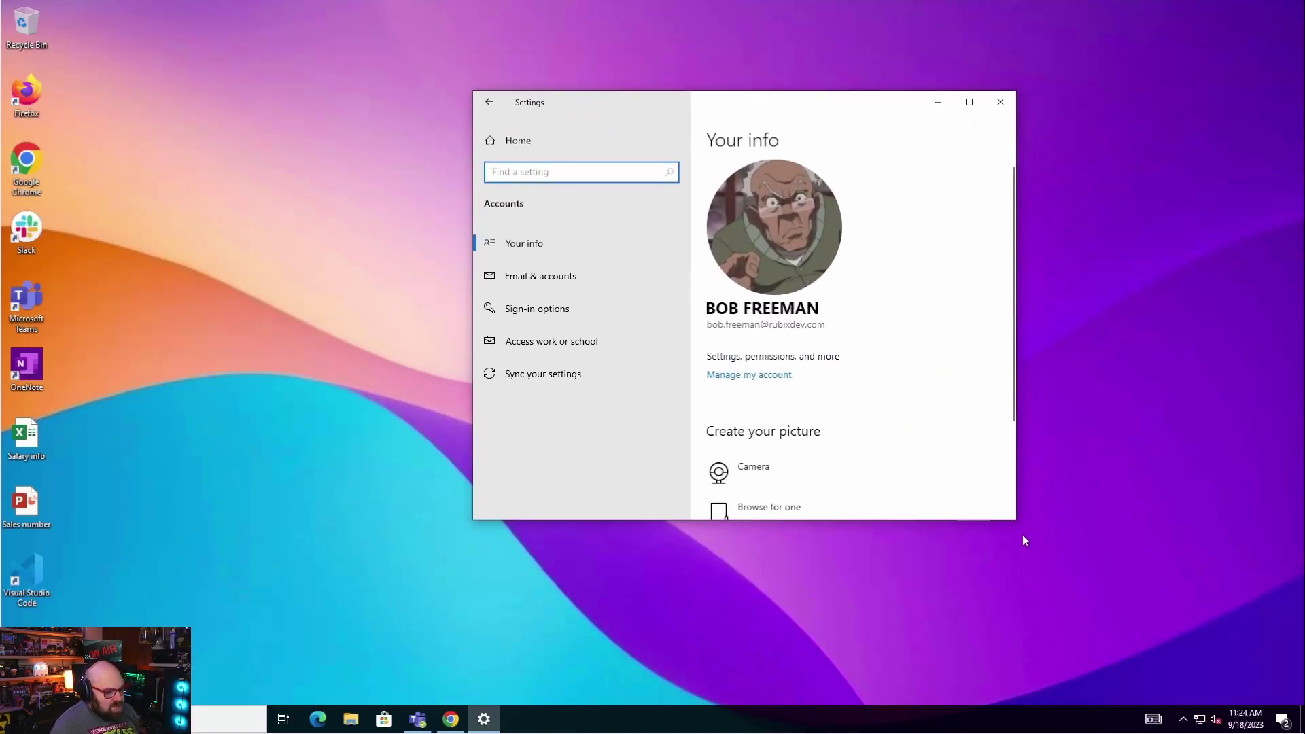
drag(1015, 524, 1131, 631)
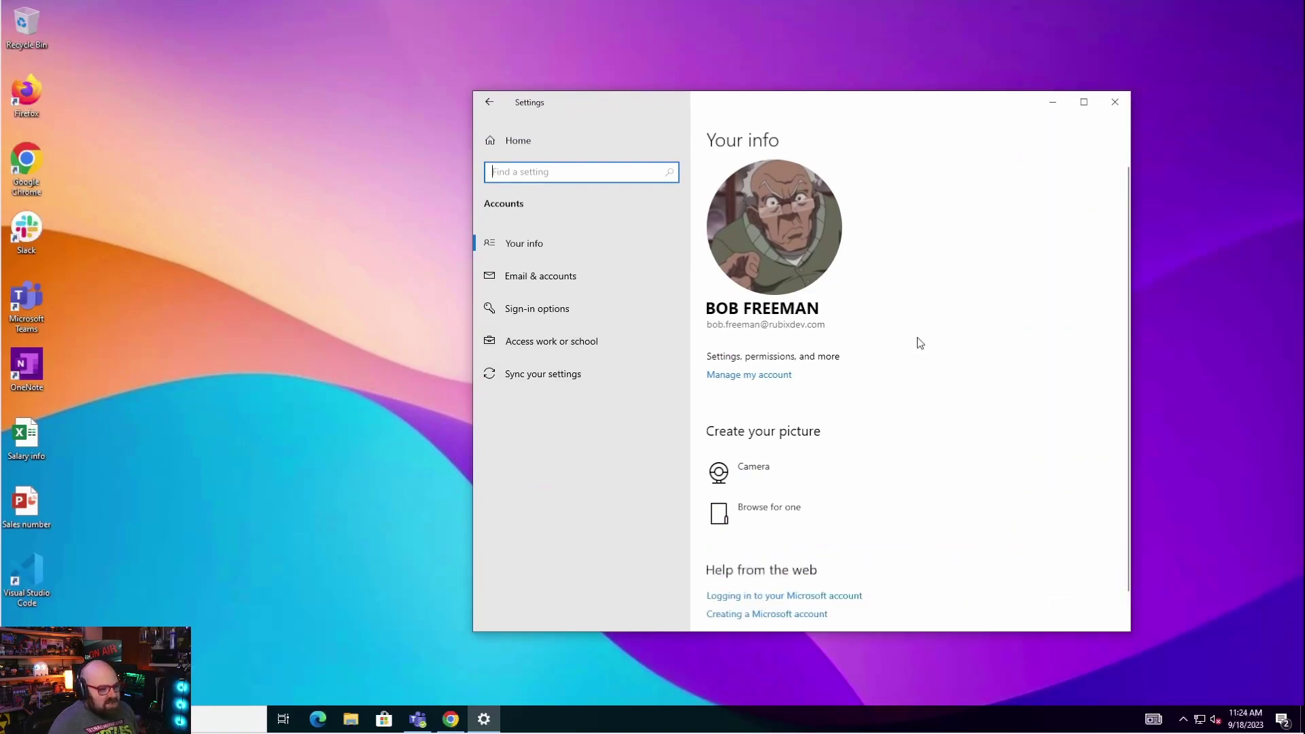
click(1115, 102)
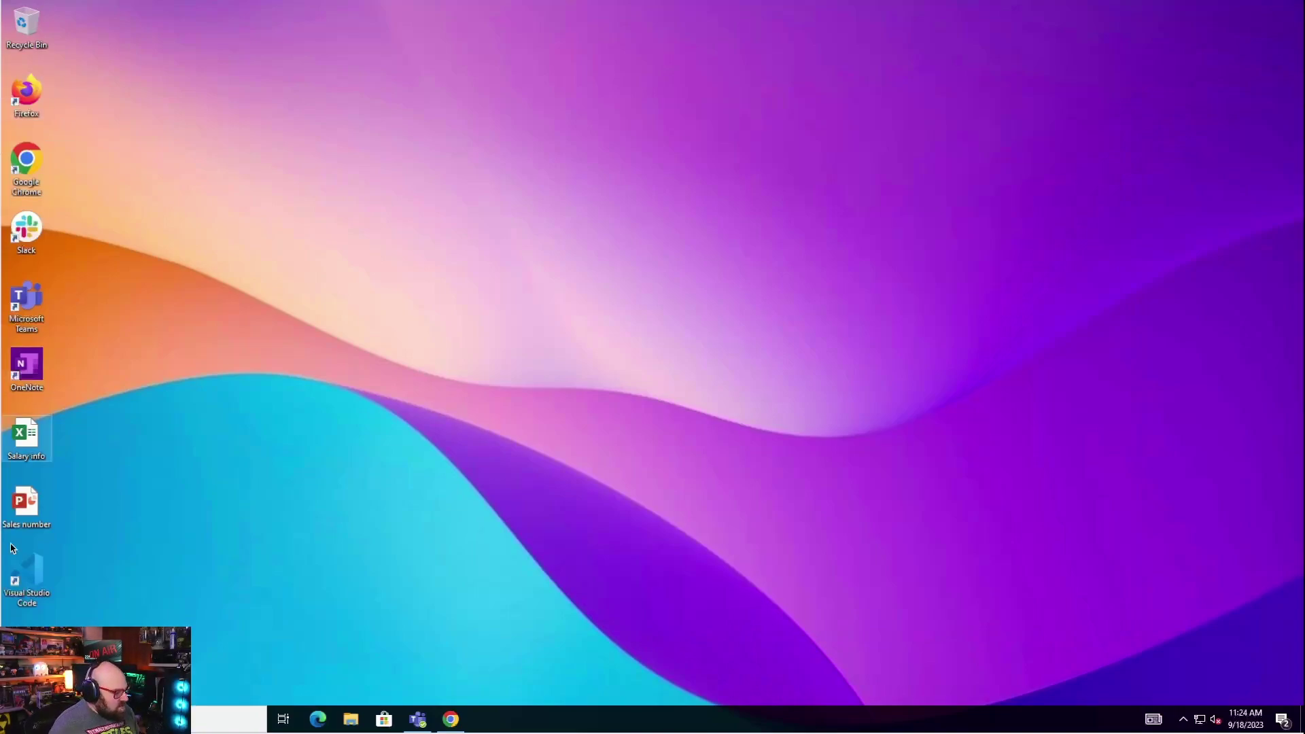
Browse the Documents, Pictures and Downloads folders in File Explorer, then close it.
click(347, 723)
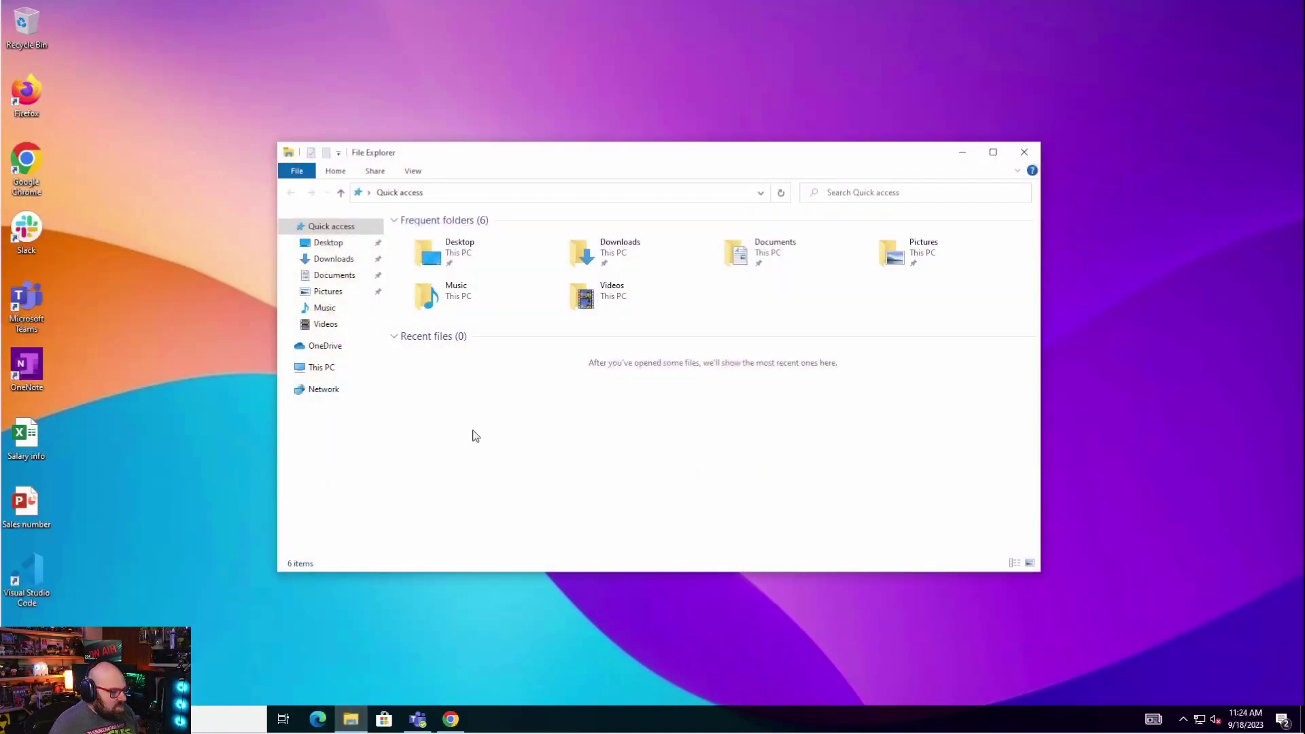
click(322, 275)
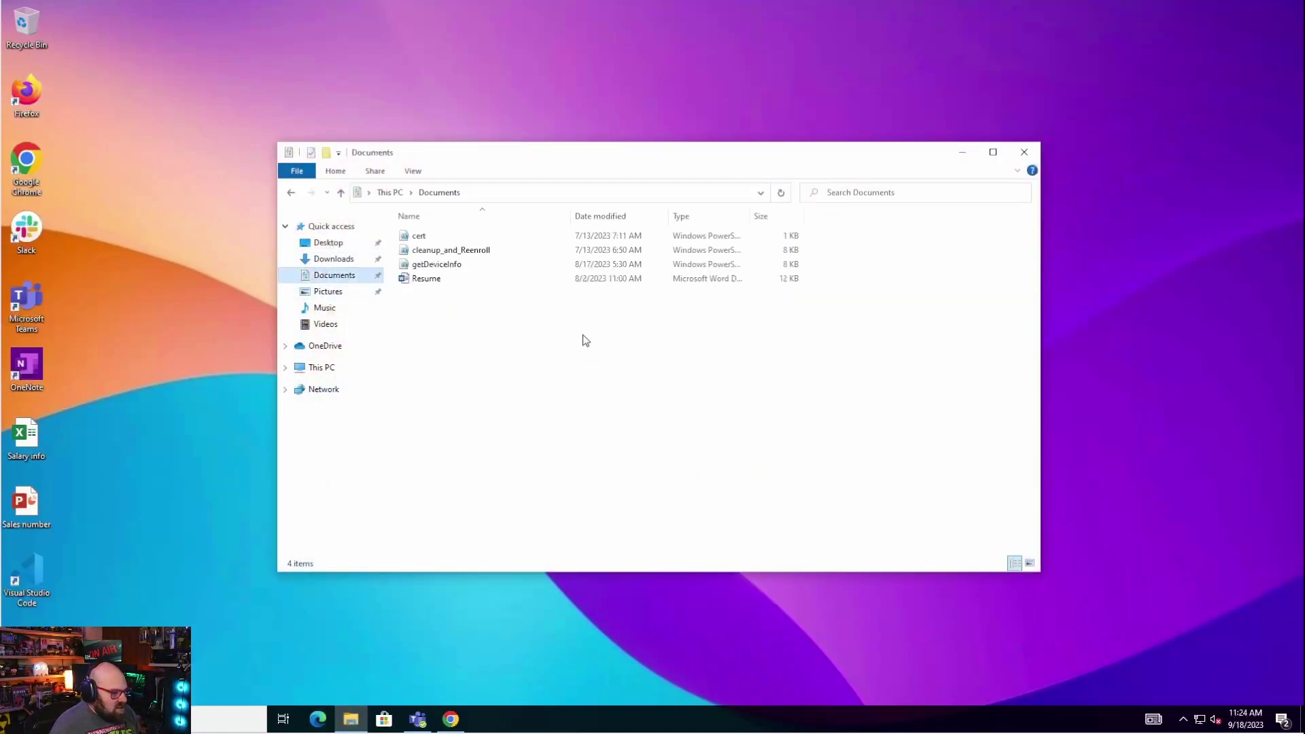
click(330, 292)
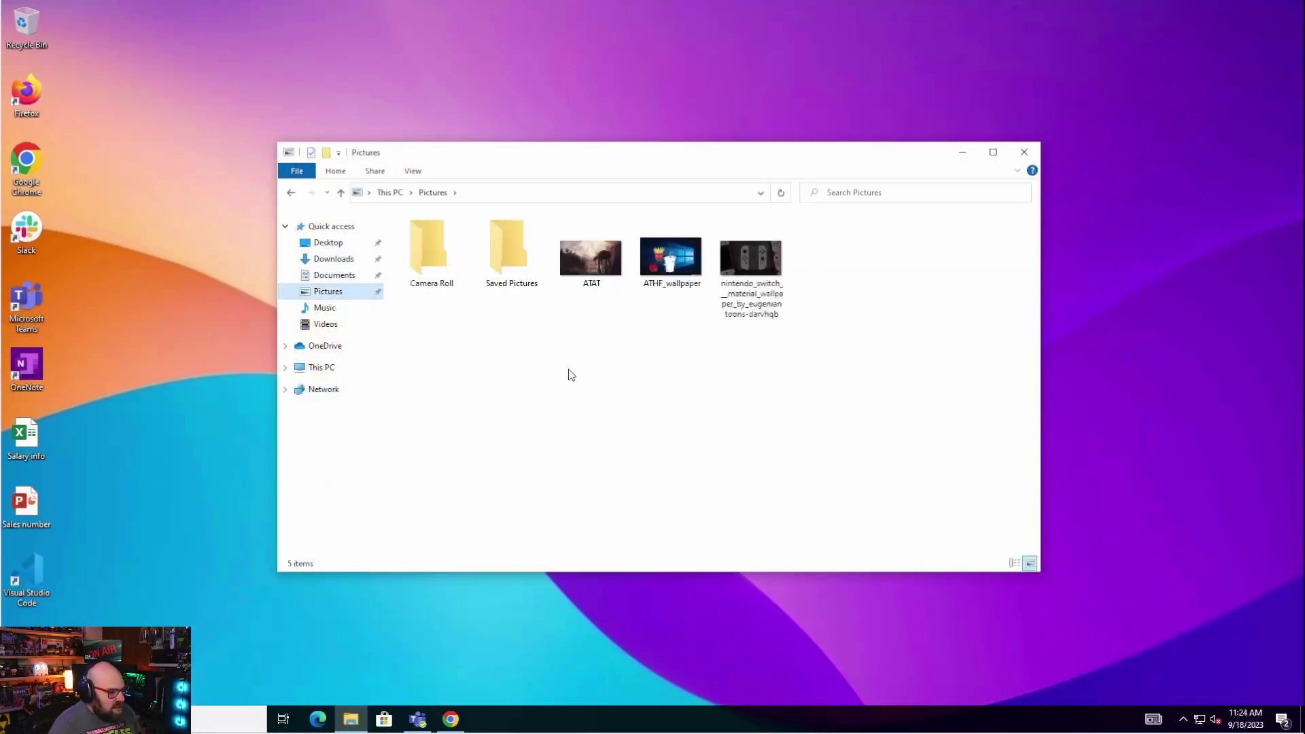
click(338, 261)
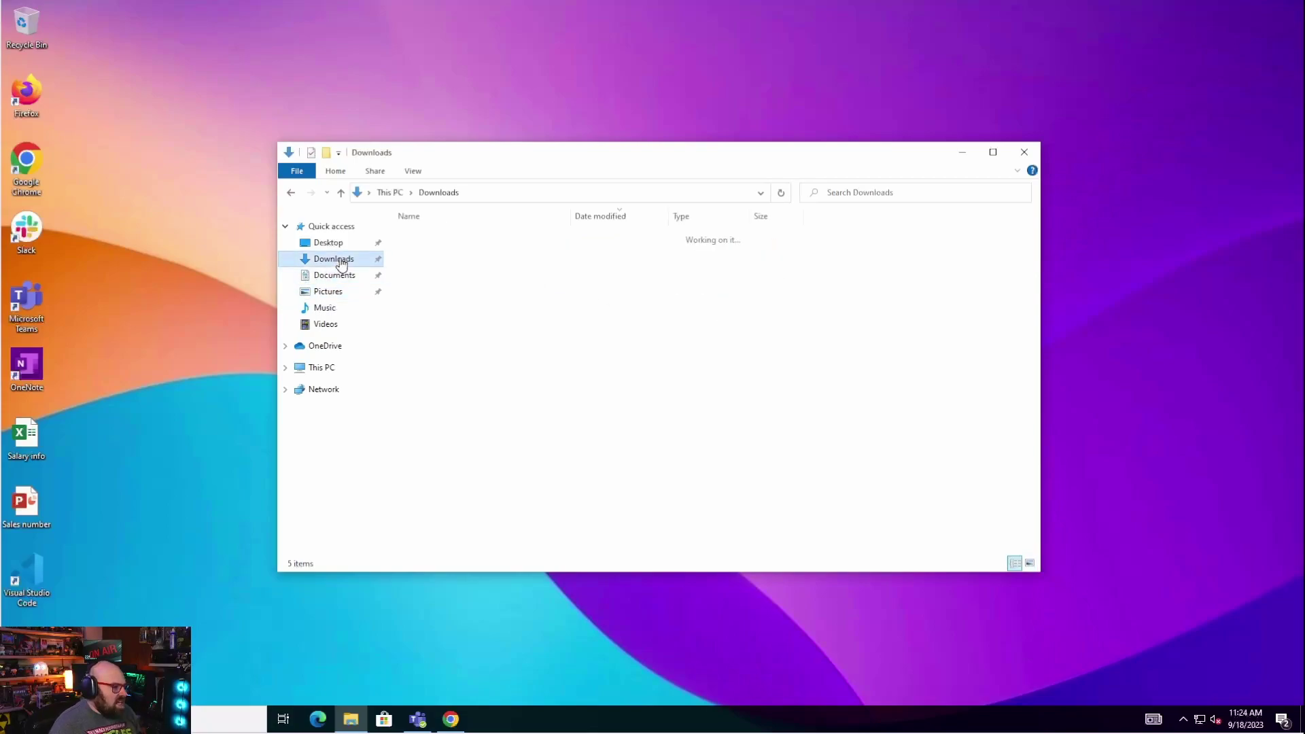
click(1023, 154)
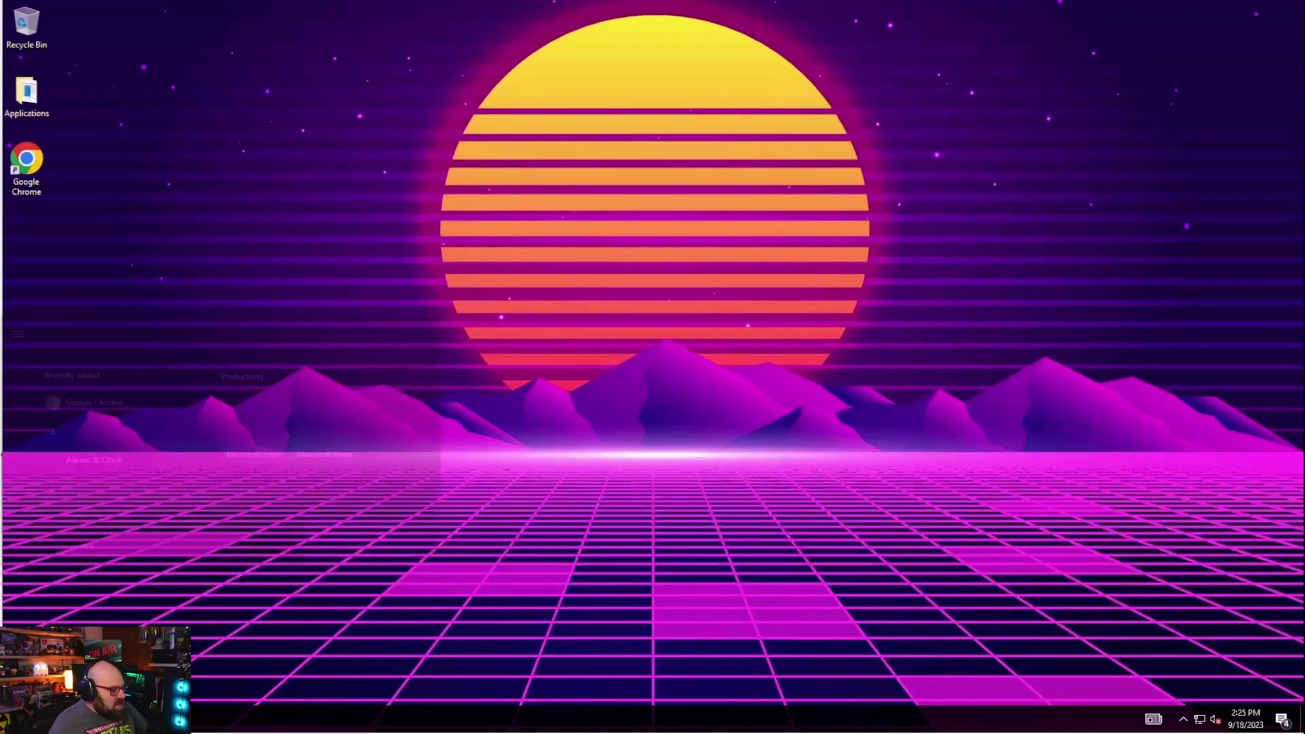
Reopen Settings on the Your info page and move the window to the right.
key(super)
key(super)
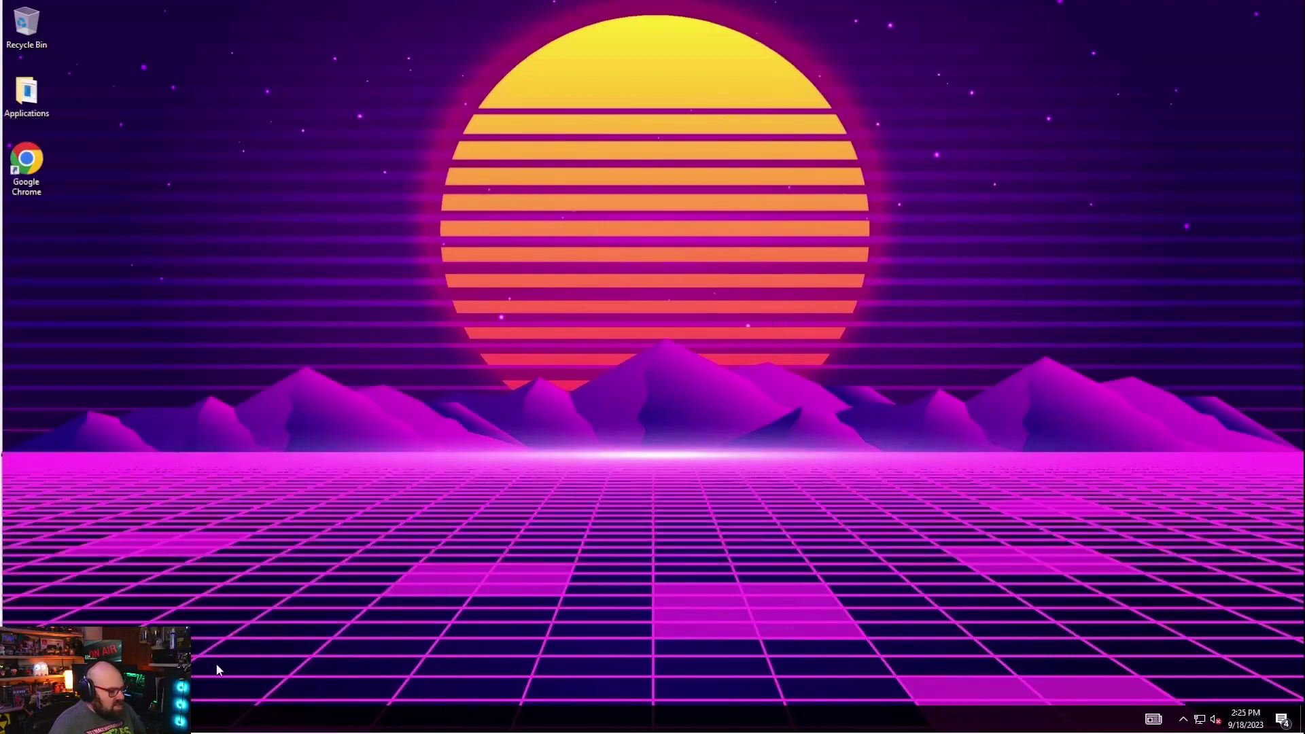
key(super)
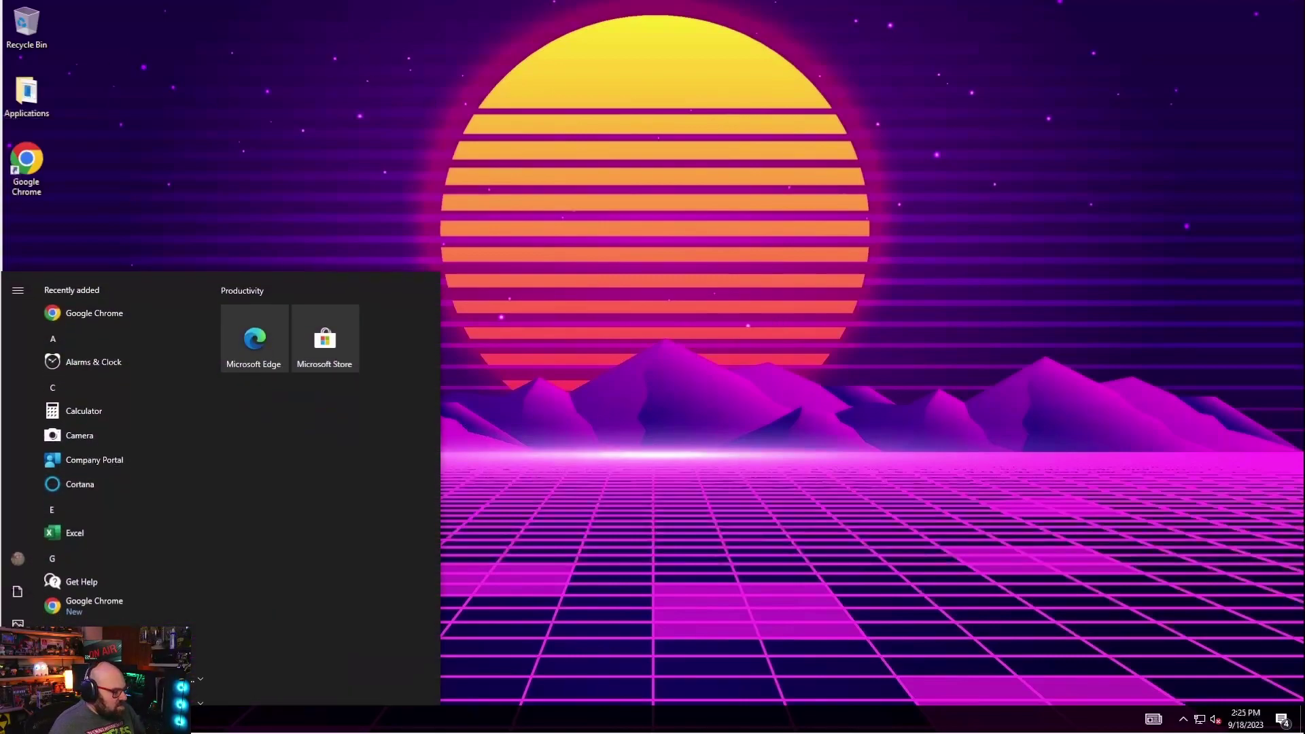
click(16, 649)
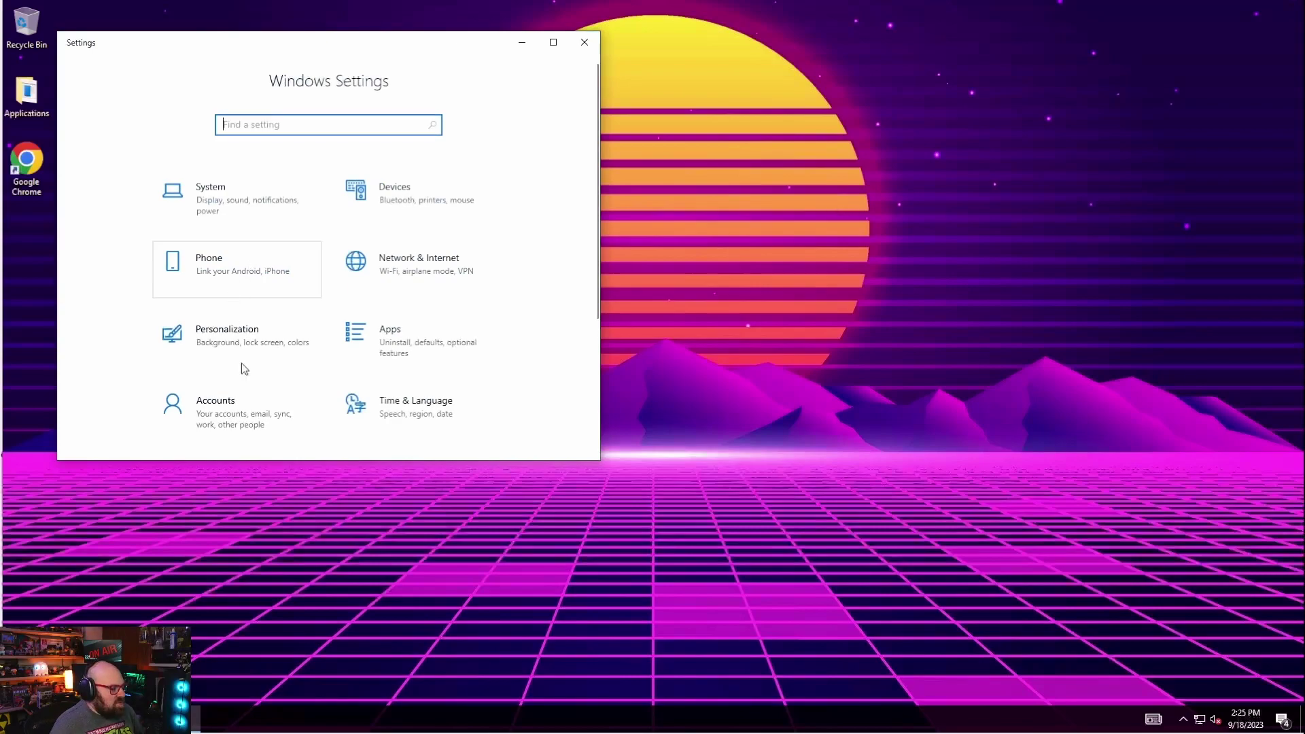
click(249, 402)
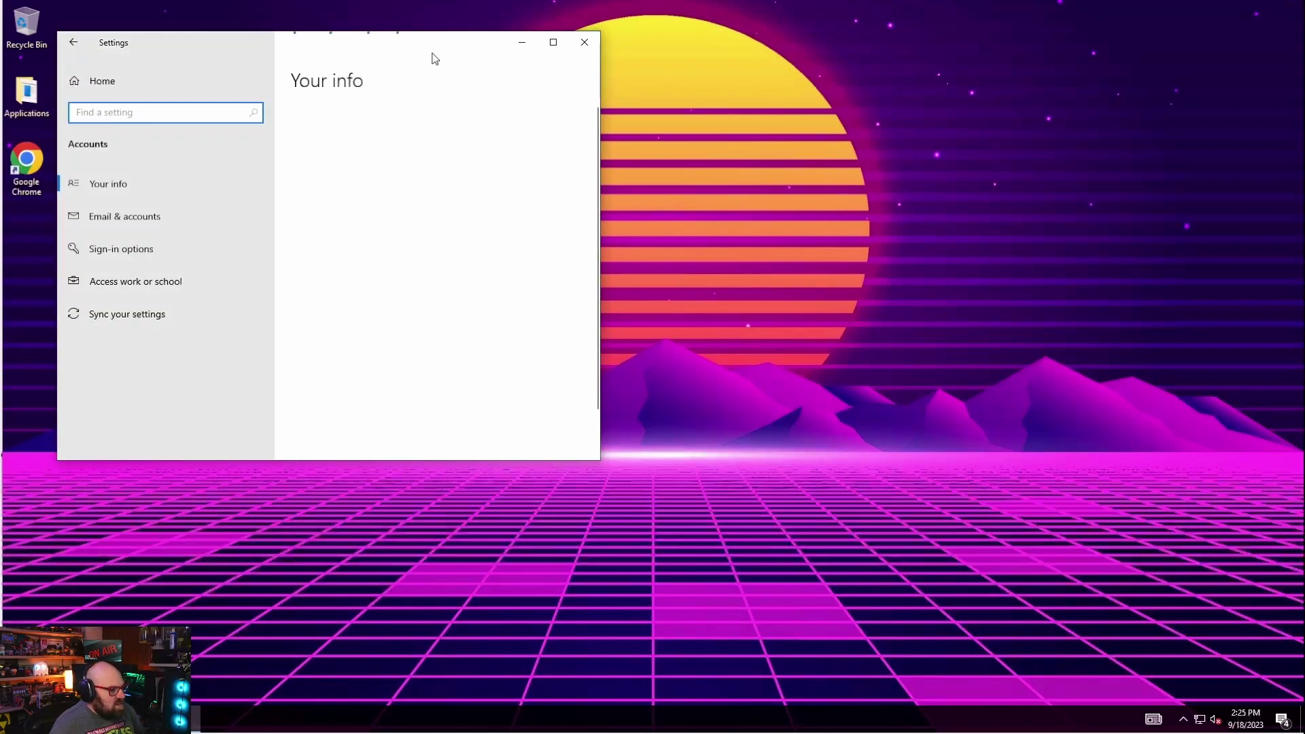
drag(410, 46, 996, 83)
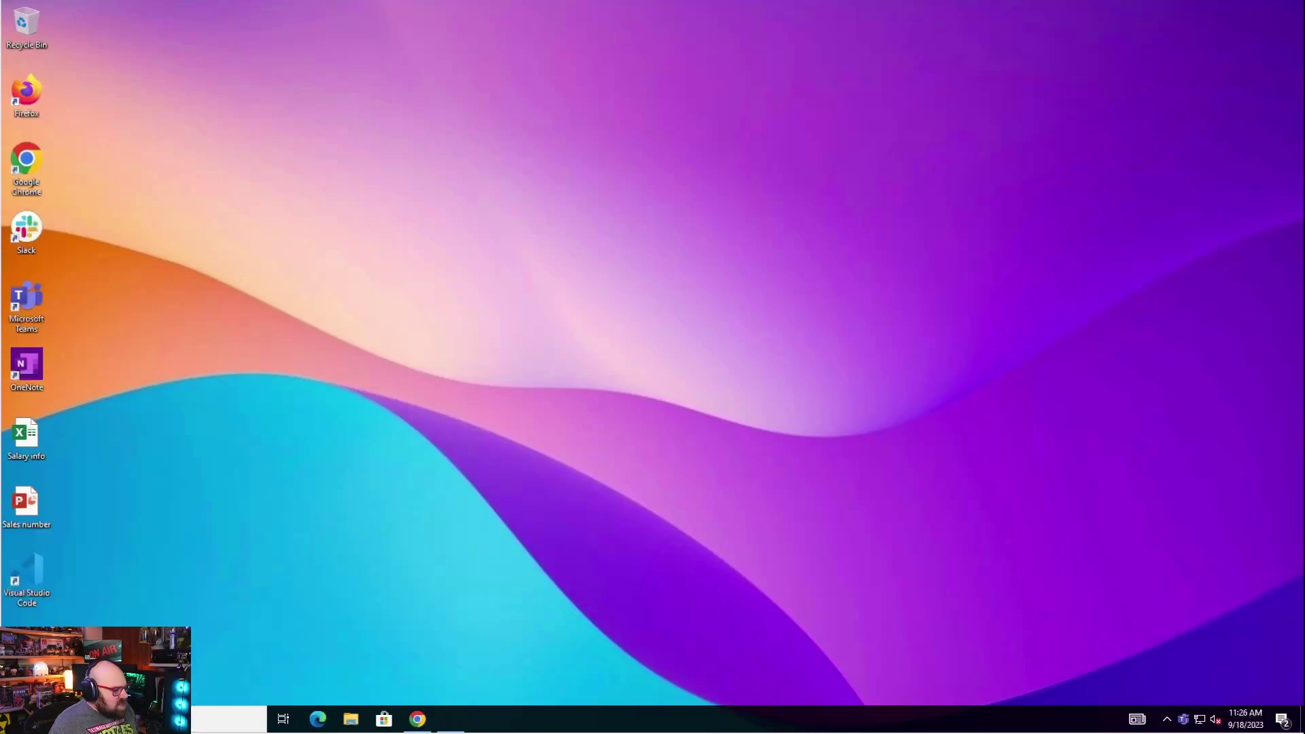
Launch Company Portal from Start and open the Migration PREP: BACKUP 12 app page.
key(super)
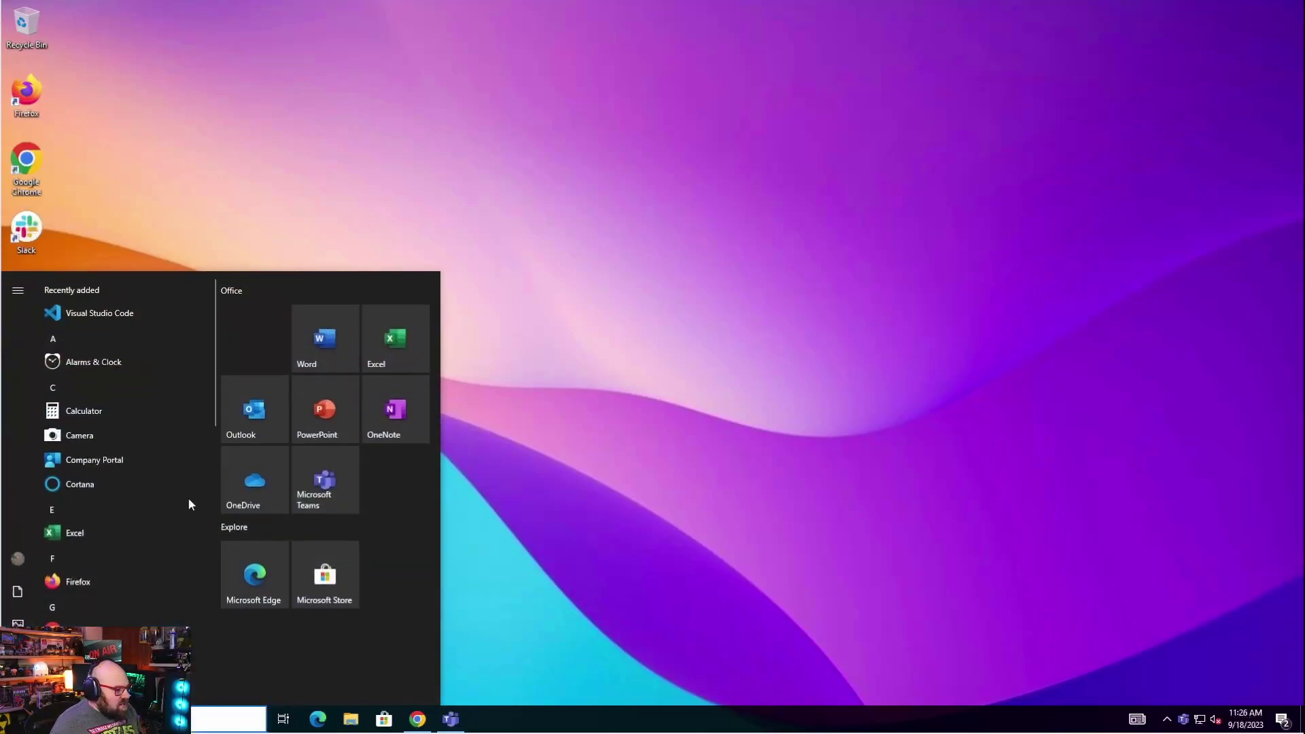
click(96, 460)
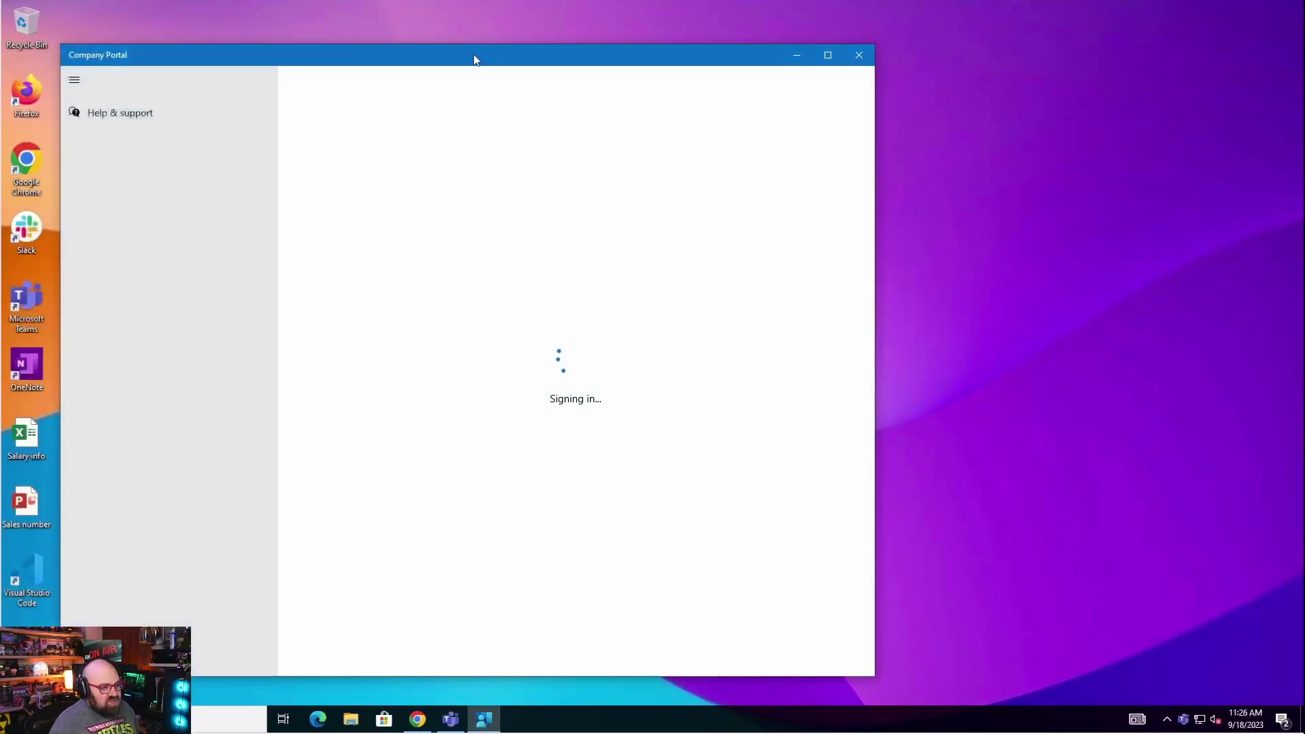
drag(475, 55, 601, 48)
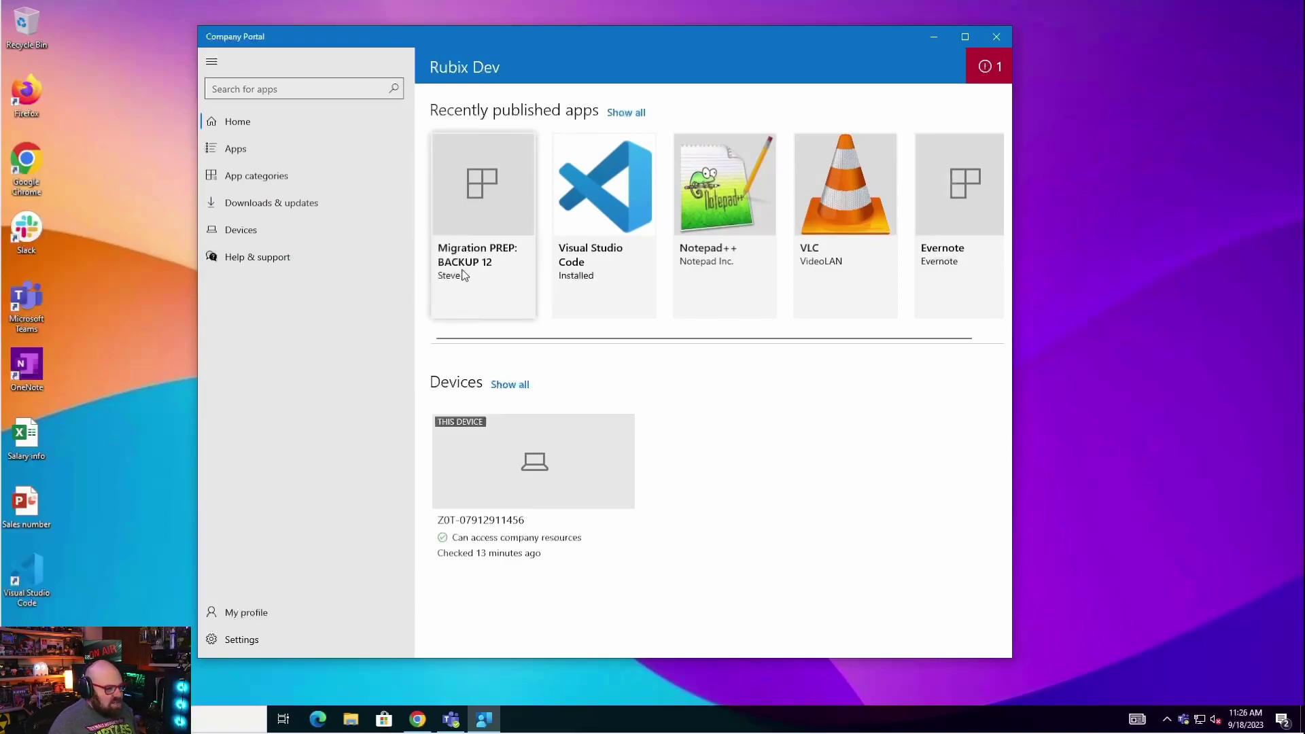
click(479, 236)
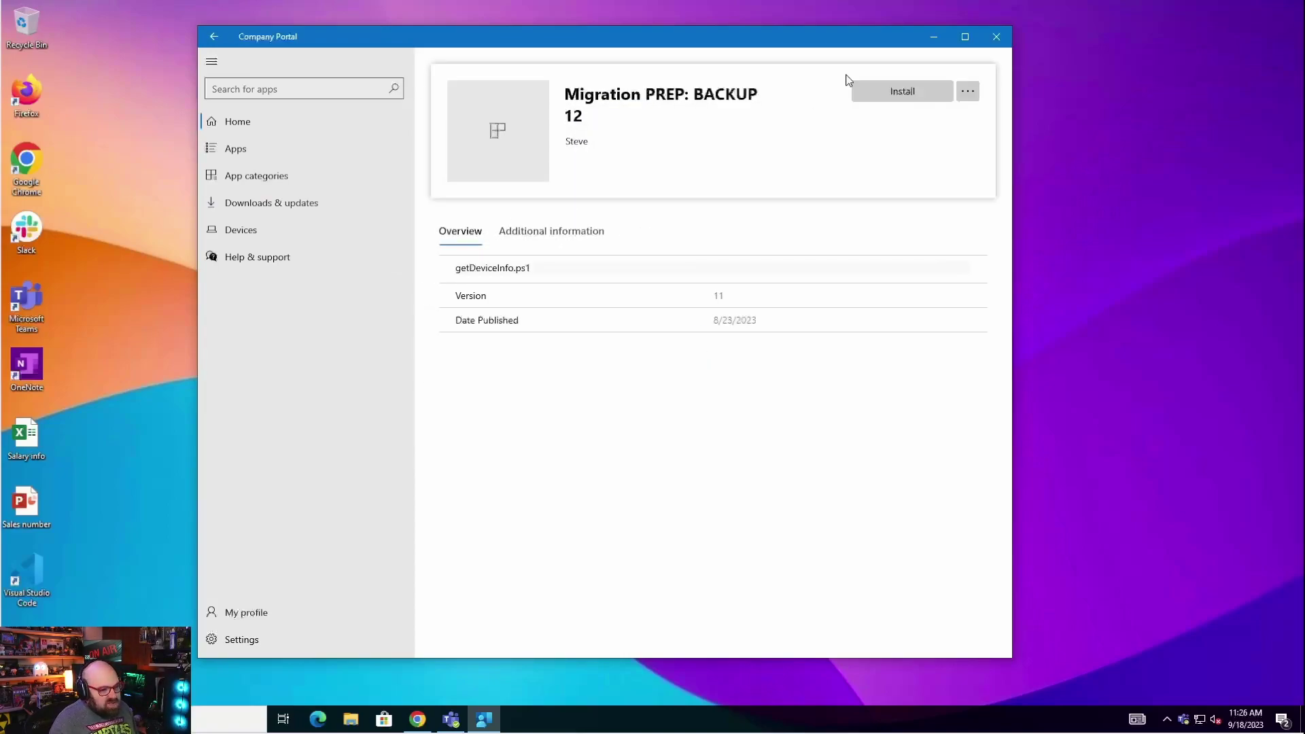
Install Migration PREP: BACKUP 12 and wait for the Installed confirmation notification.
click(901, 99)
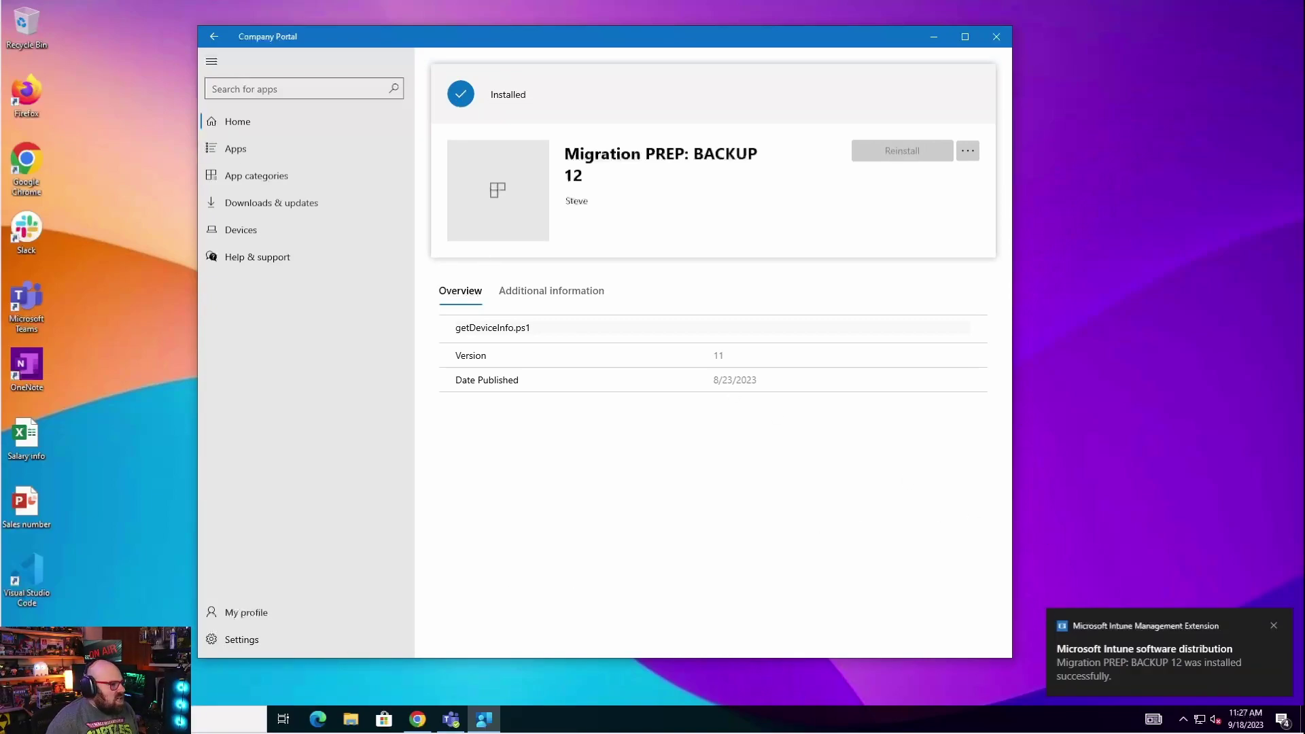
Switch to the Windows 11 machine and refresh the migrate container in Azure Storage Explorer.
key(alt+Tab)
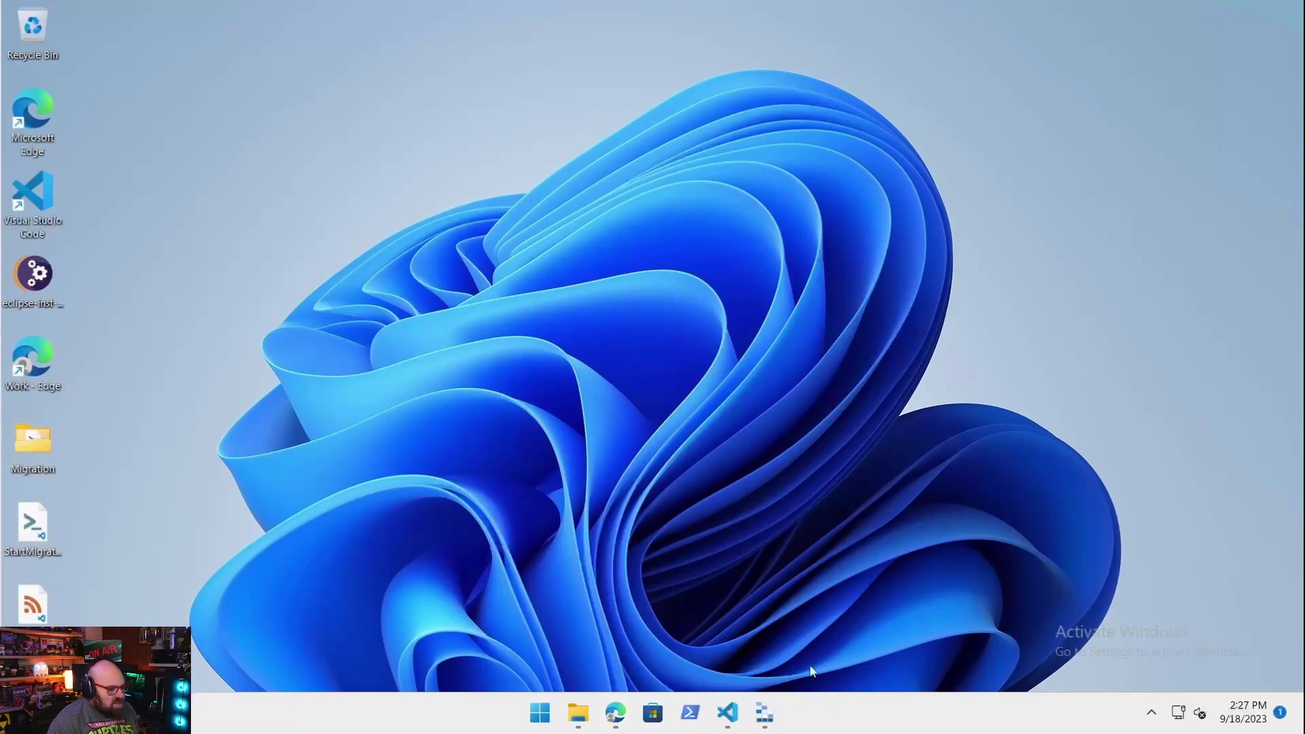
click(764, 716)
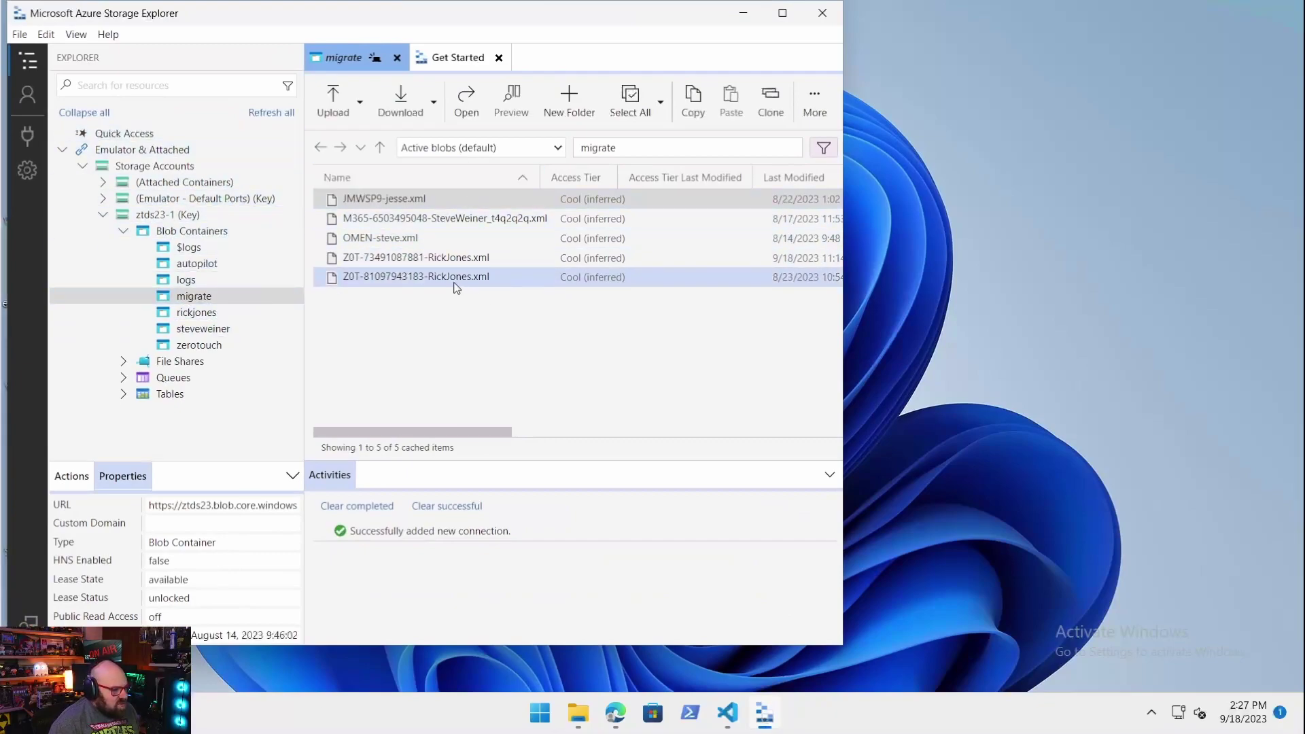
click(814, 102)
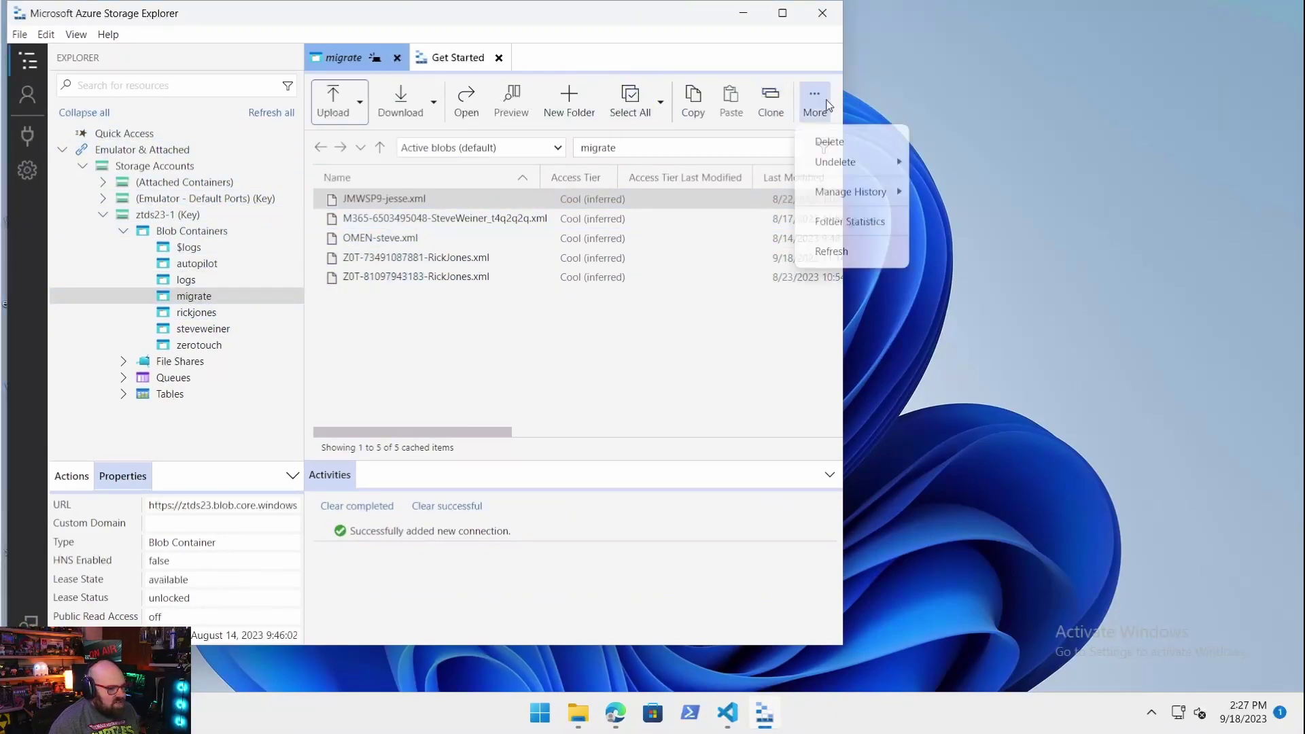
click(841, 252)
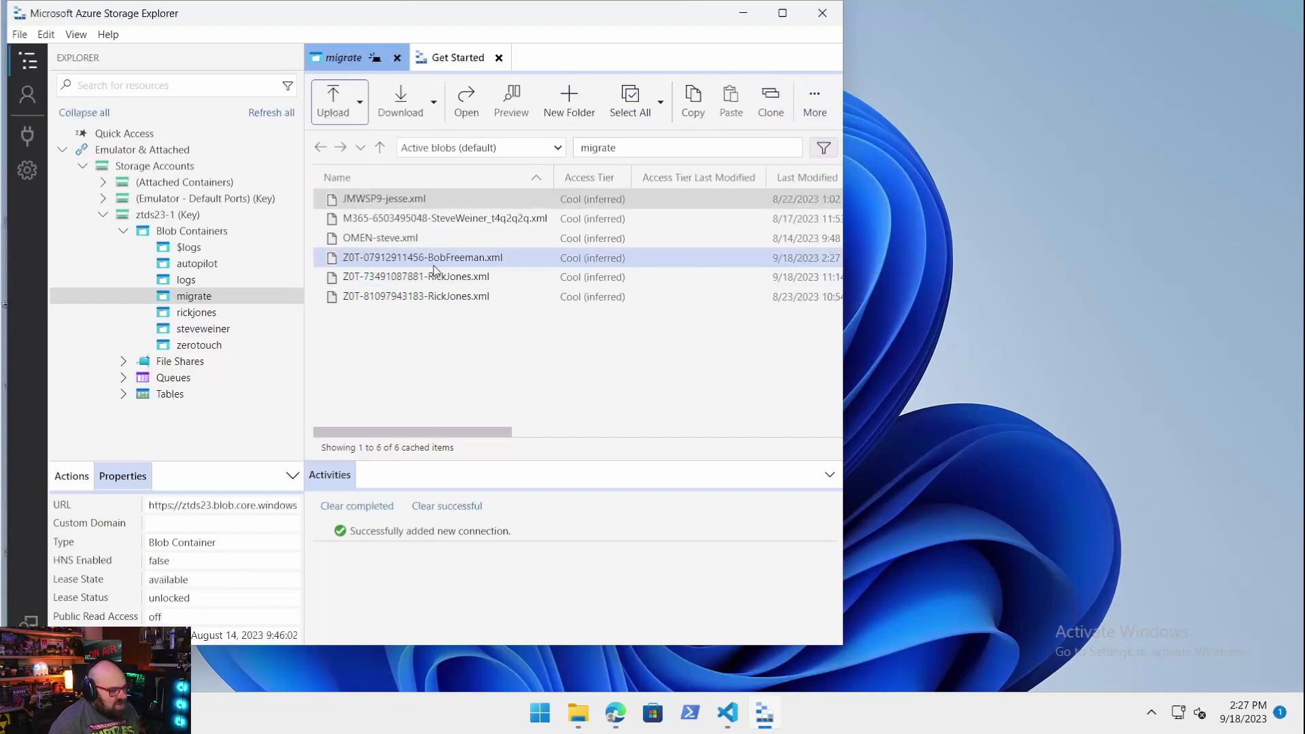
Open the new device's backup XML blob from its right-click menu.
click(471, 262)
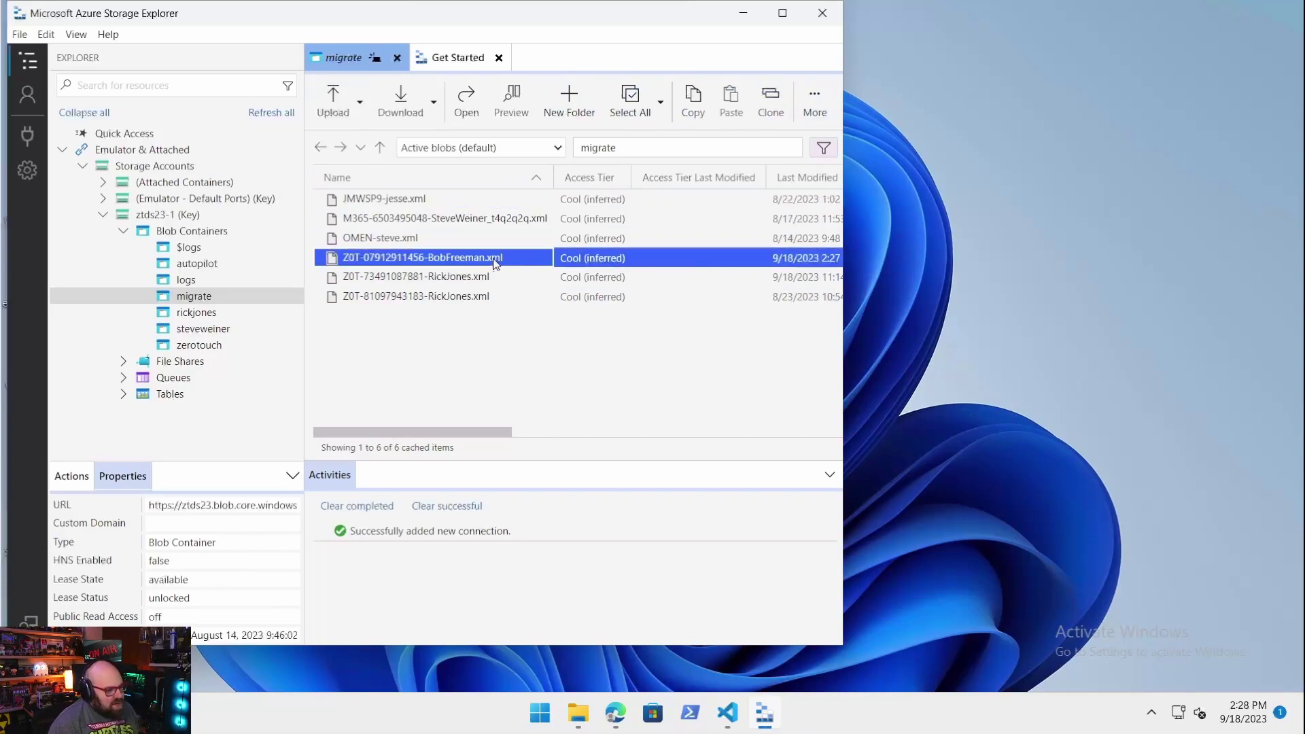
right_click(497, 260)
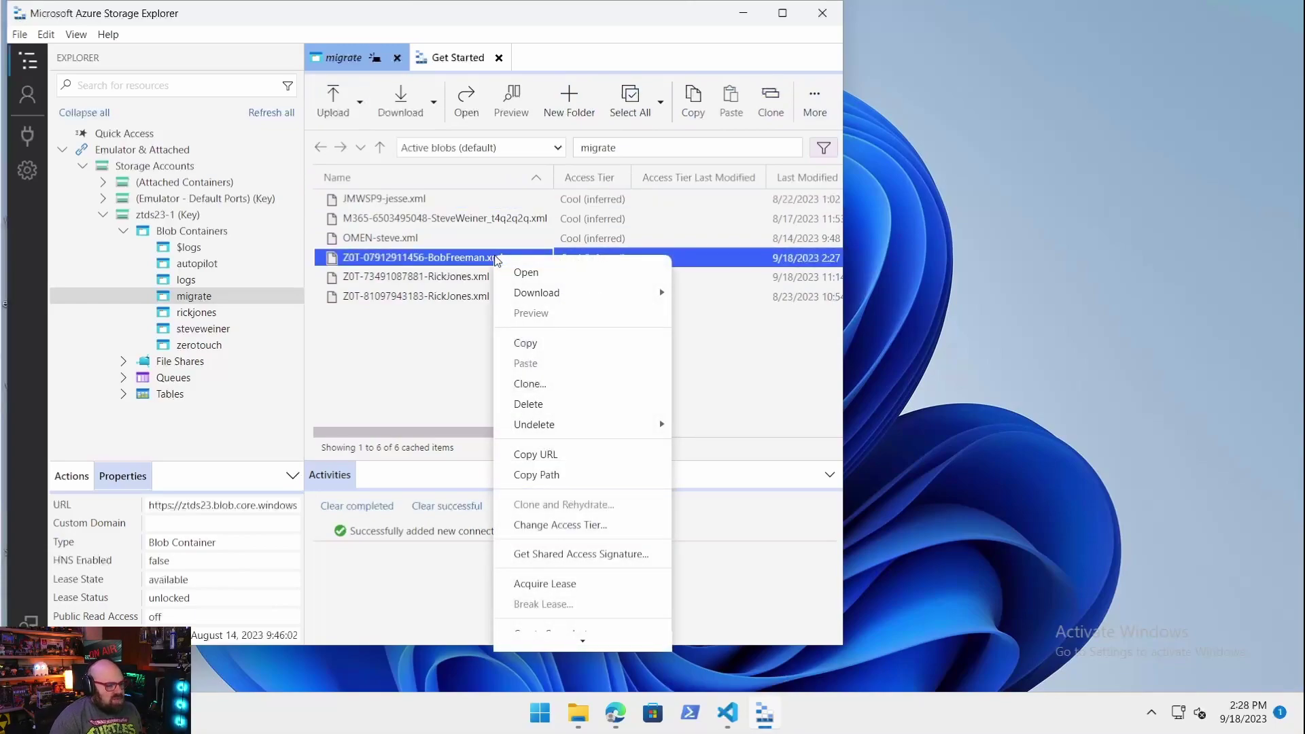
click(550, 266)
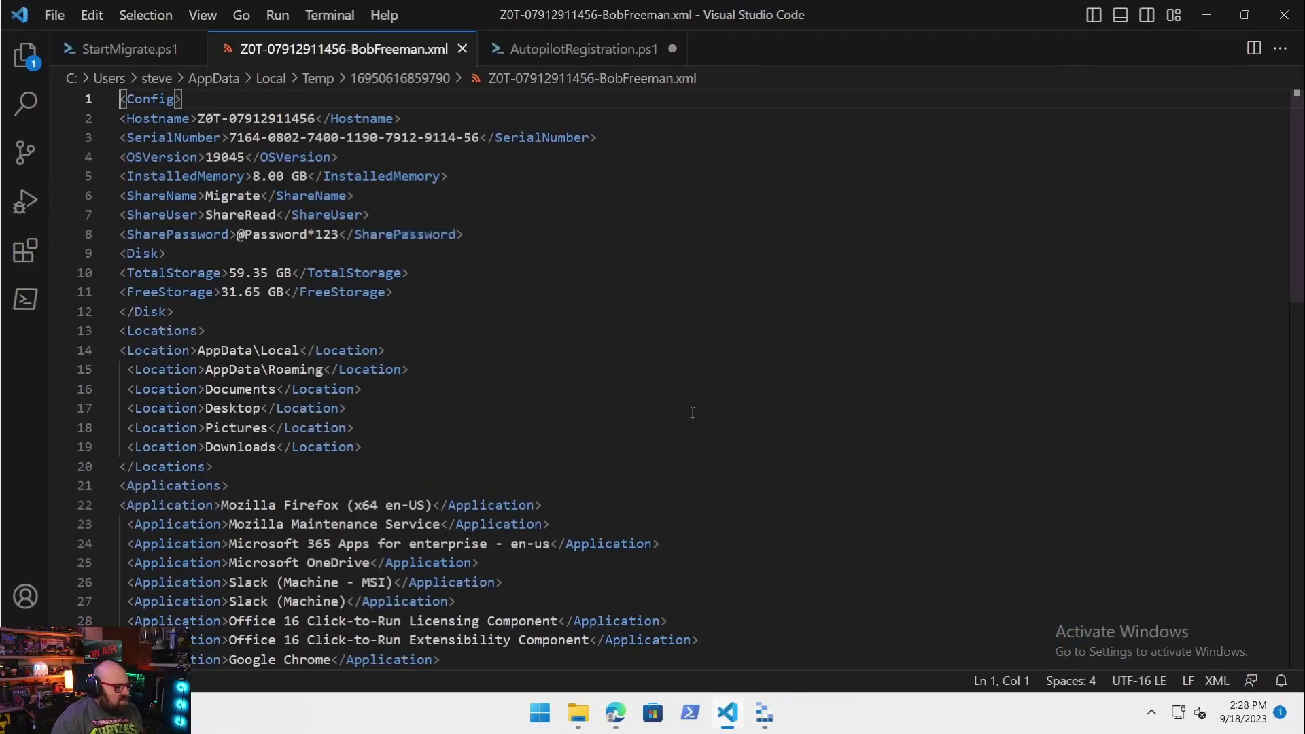
Scroll through the backup XML's apps down to the Printers section, then minimize VS Code.
scroll(692, 412, down, 3)
scroll(693, 413, down, 8)
scroll(692, 413, up, 10)
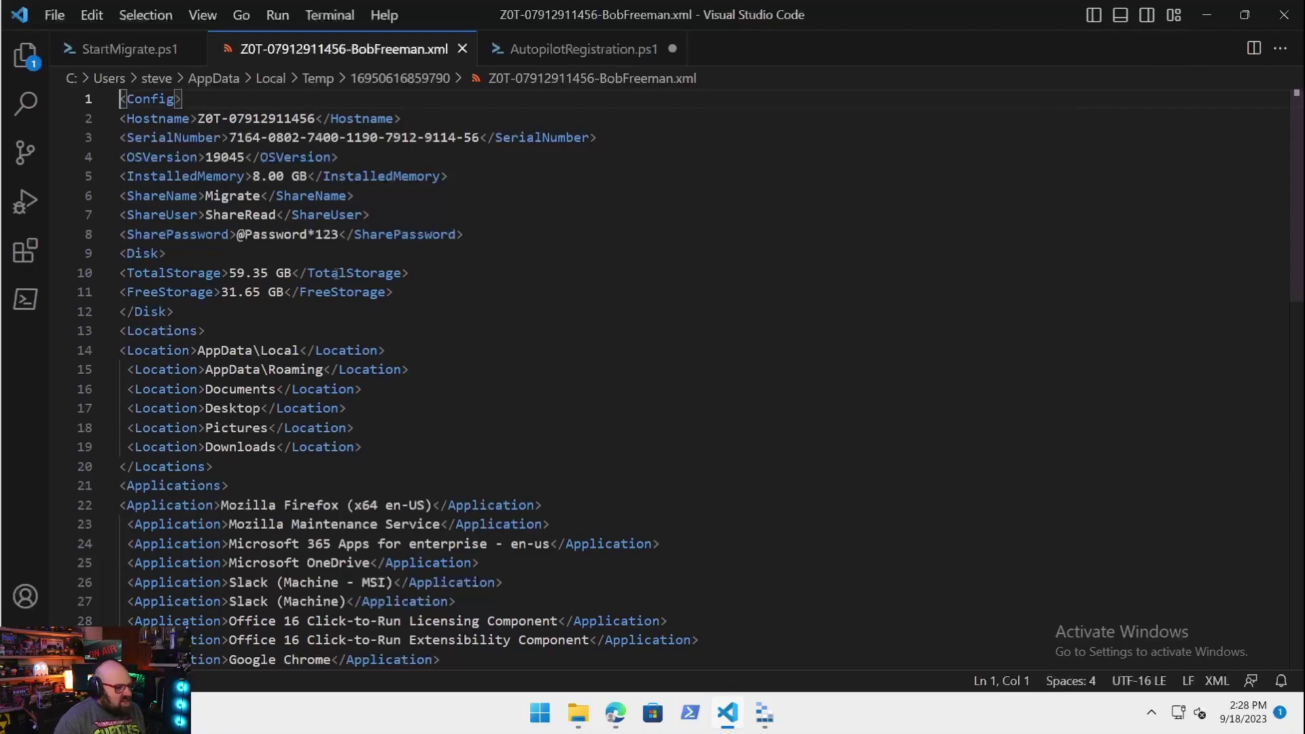
scroll(225, 312, down, 2)
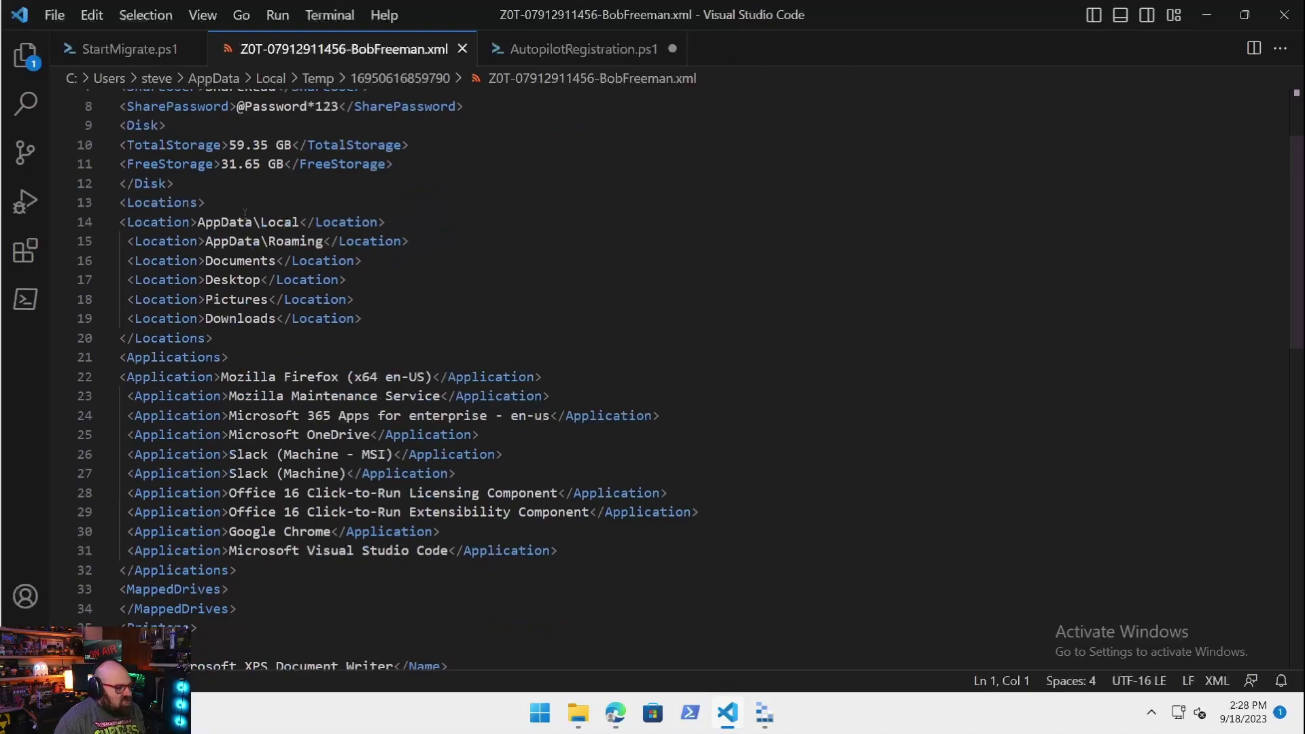
scroll(294, 345, down, 3)
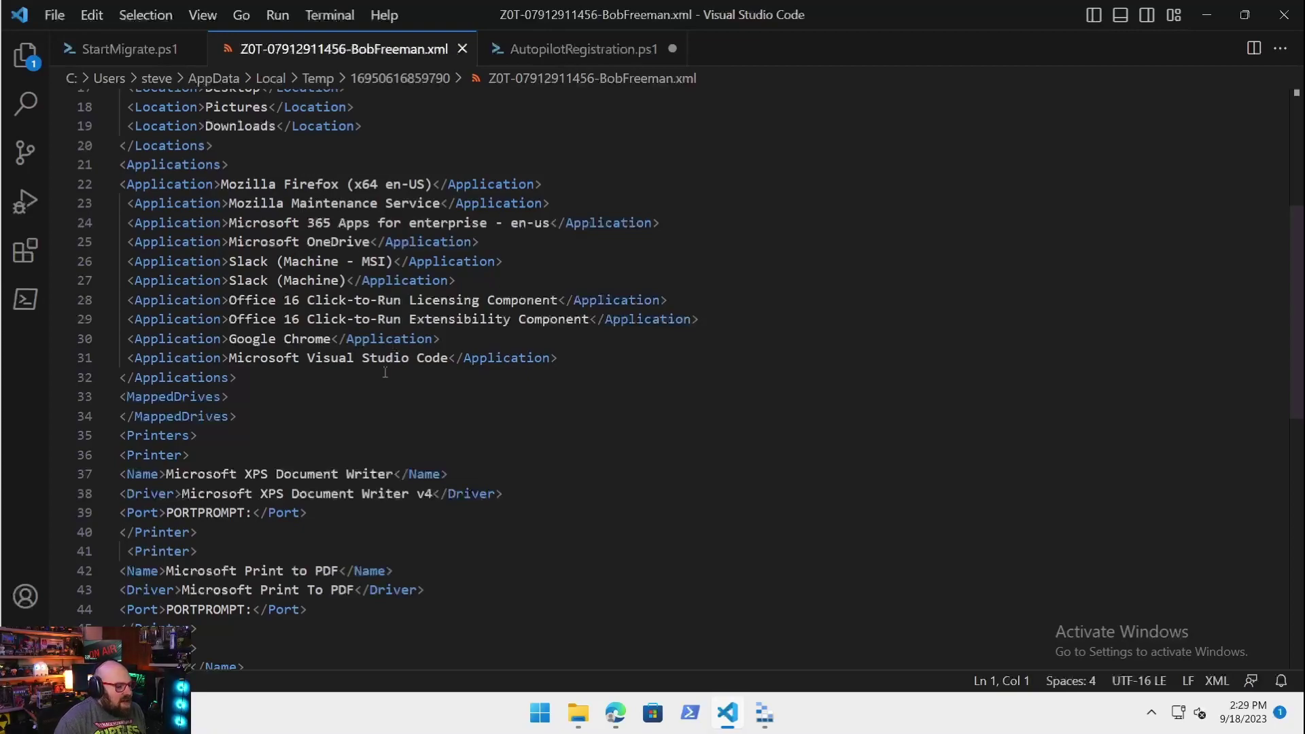
scroll(378, 347, down, 2)
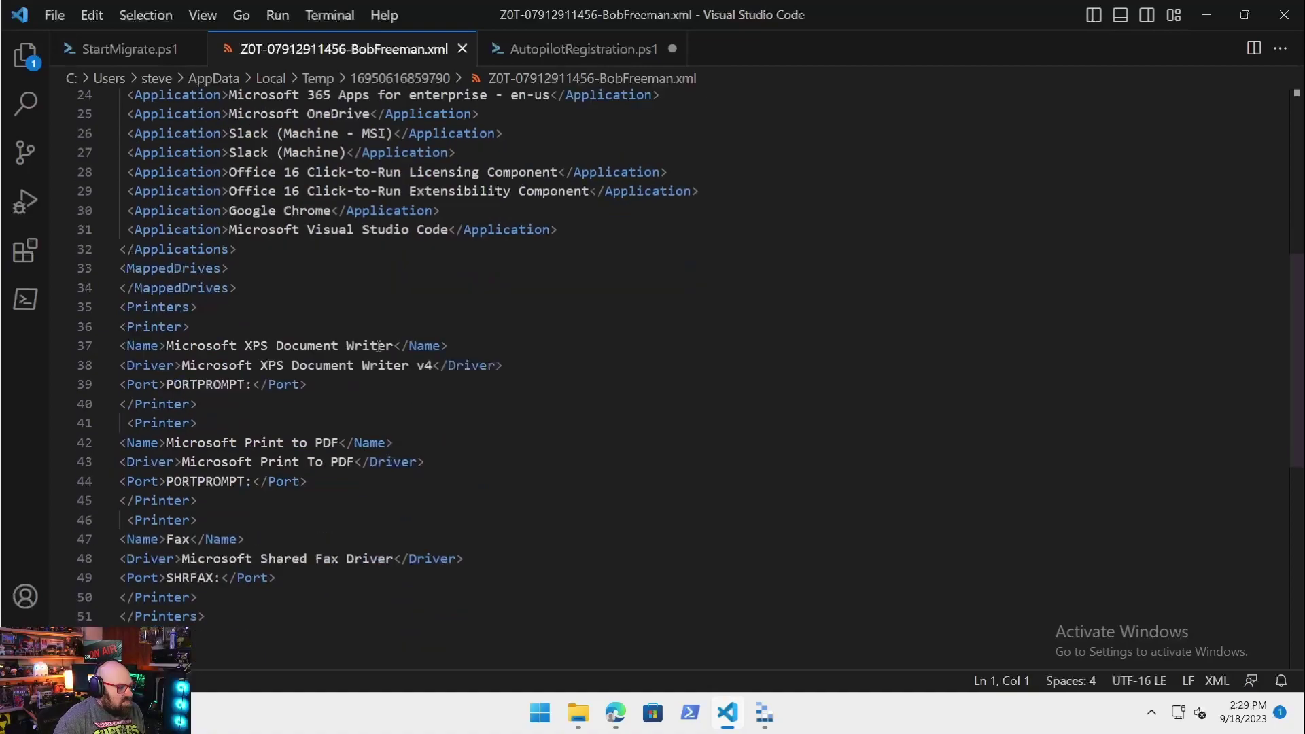
scroll(268, 338, down, 2)
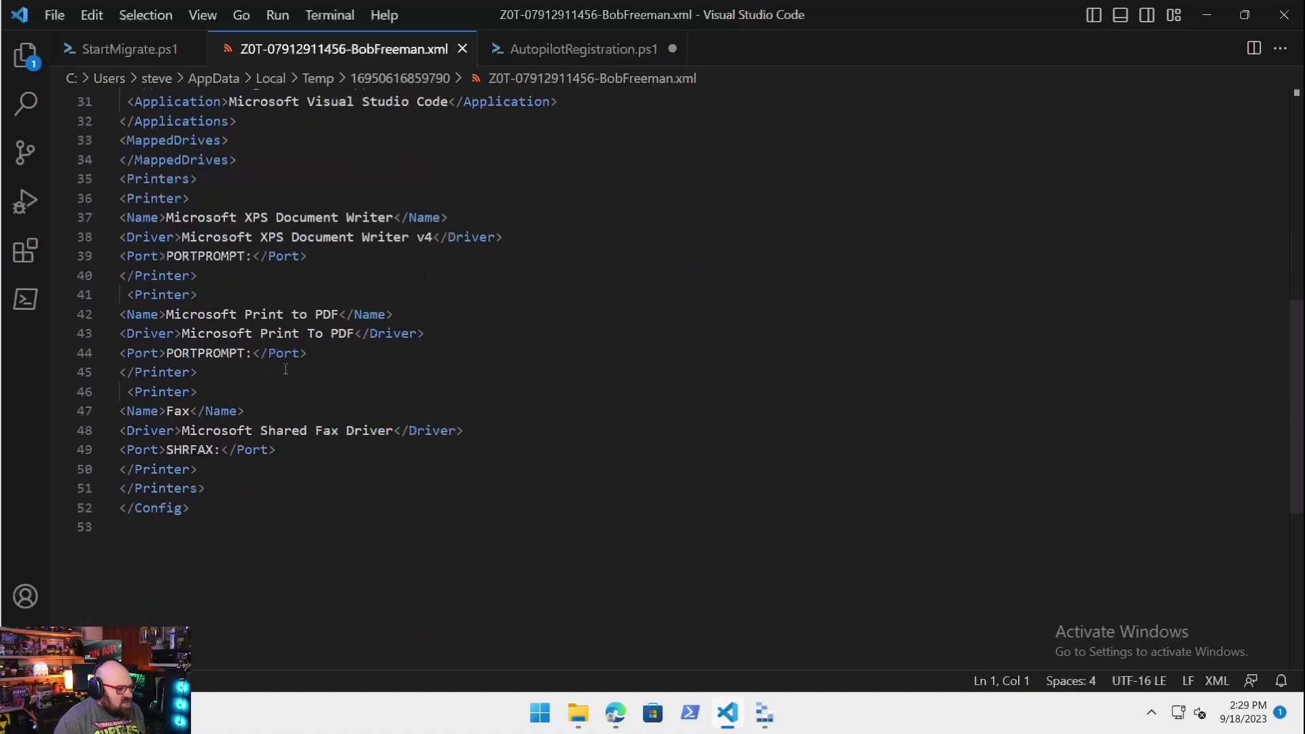
scroll(286, 369, up, 2)
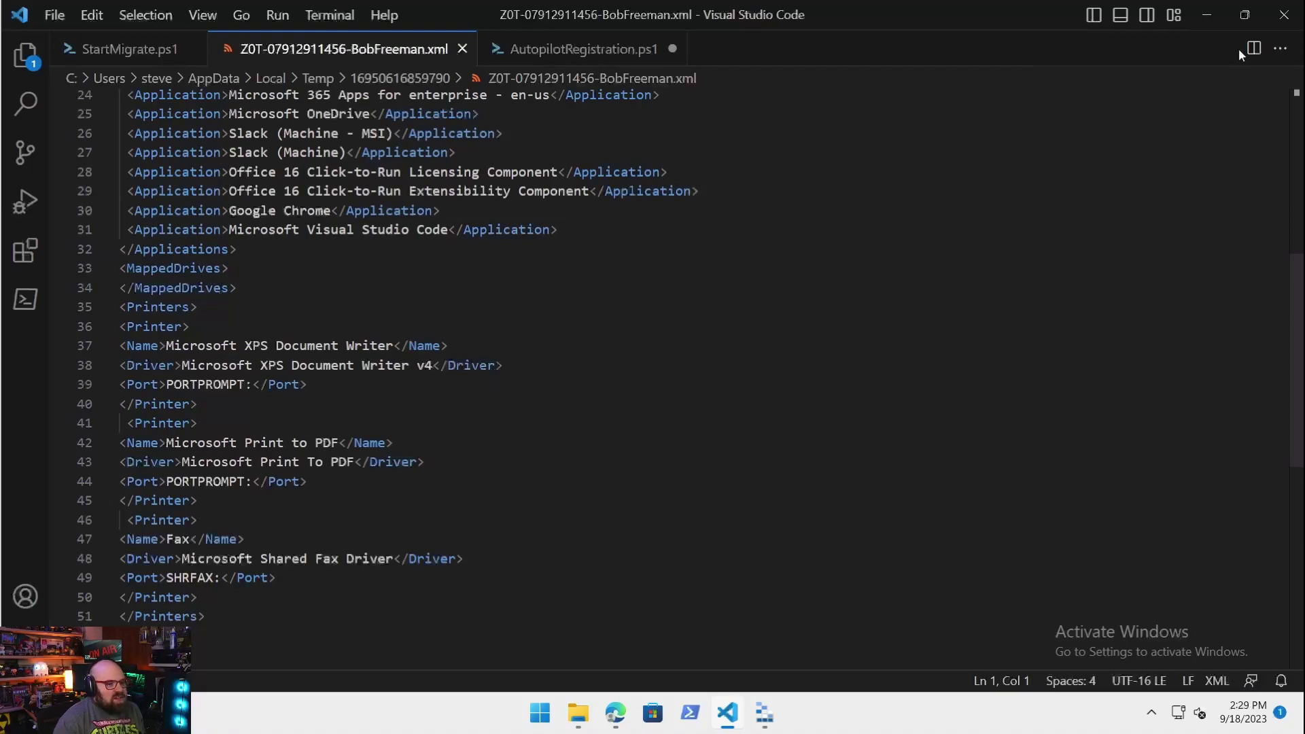
click(1203, 14)
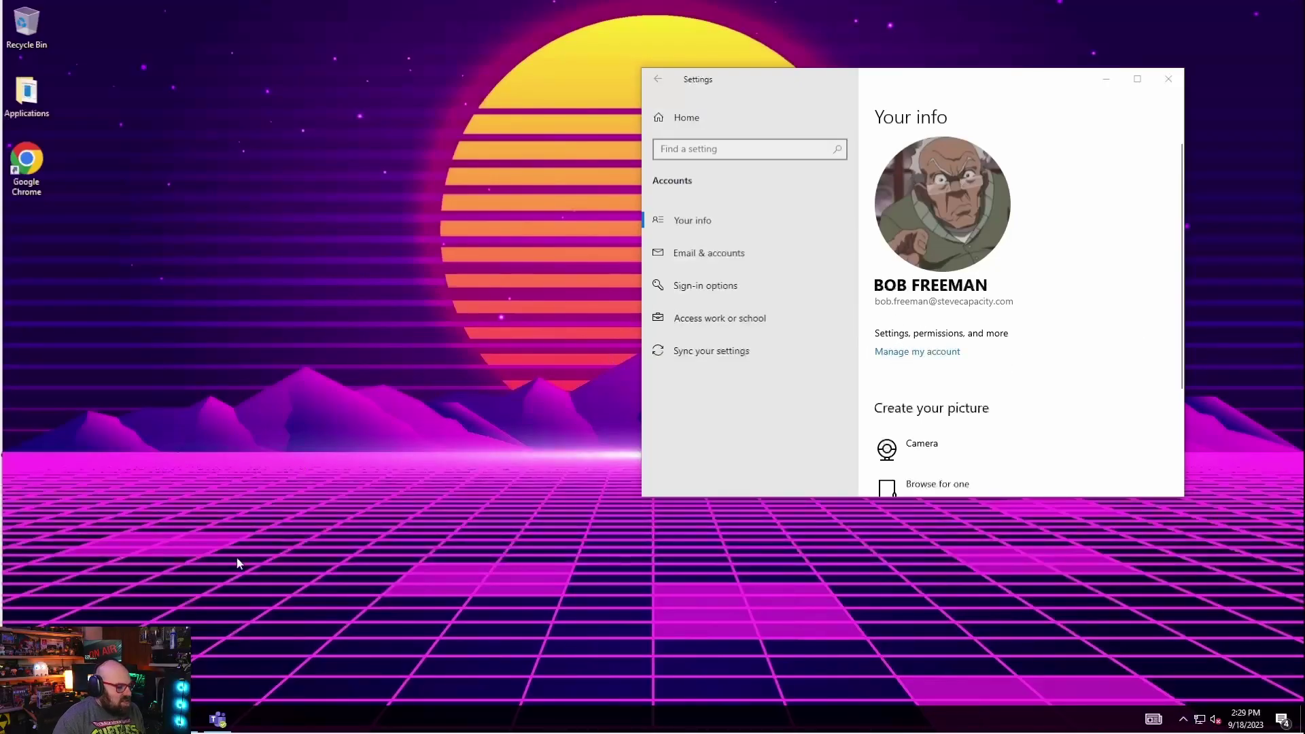
Close Settings, start installing MIGRATE - Restore User Data from Company Portal, and minimize it.
click(1169, 80)
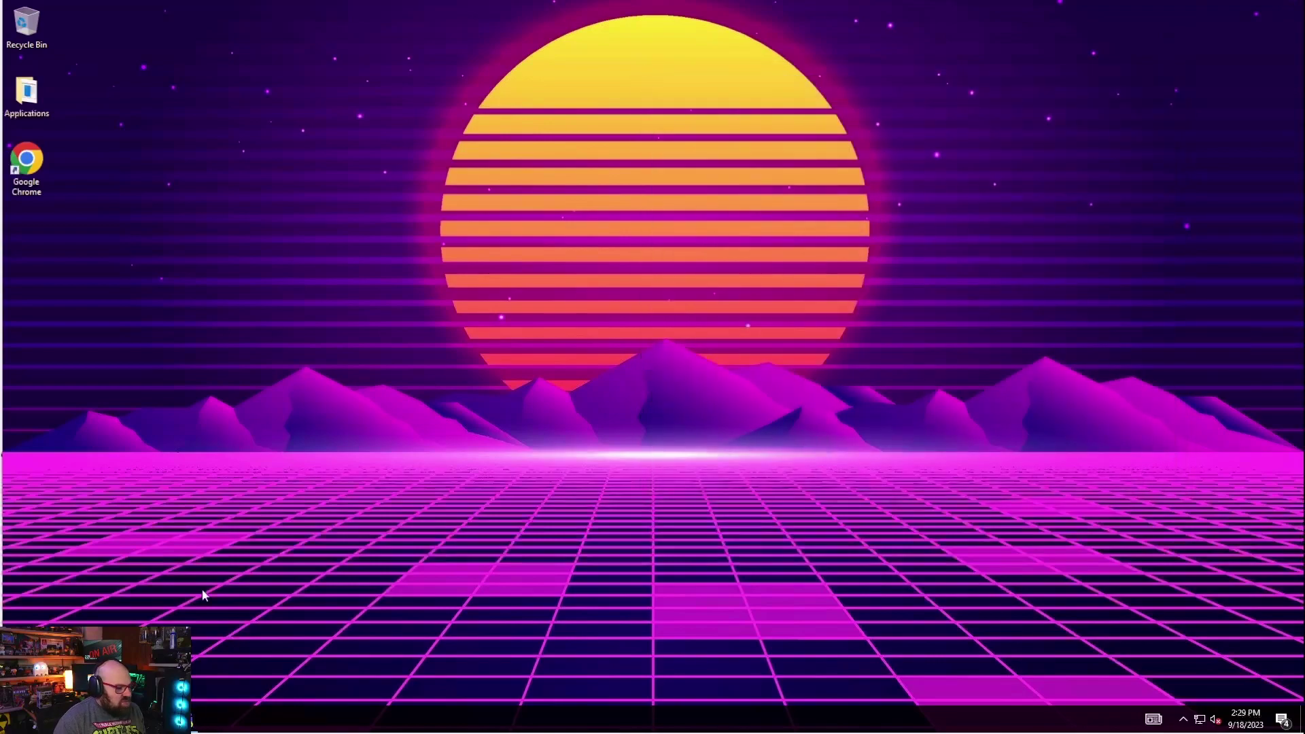
key(super)
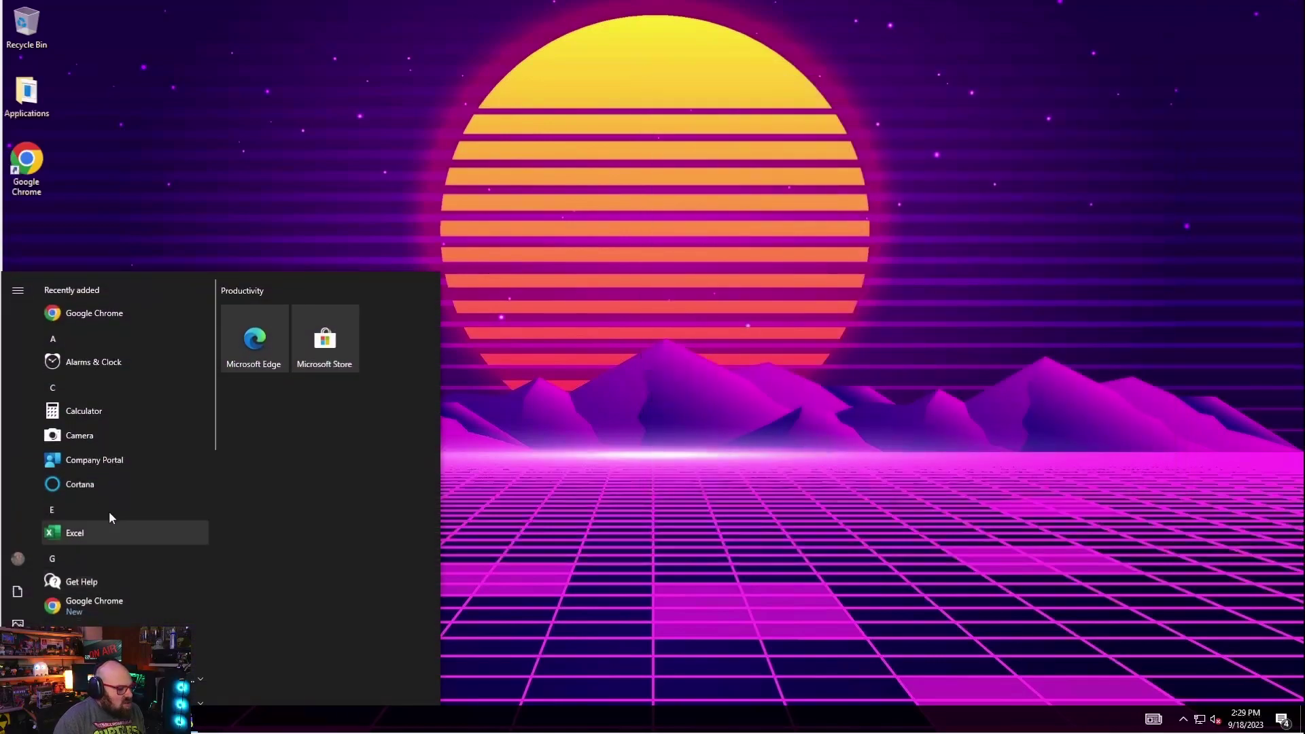
click(132, 461)
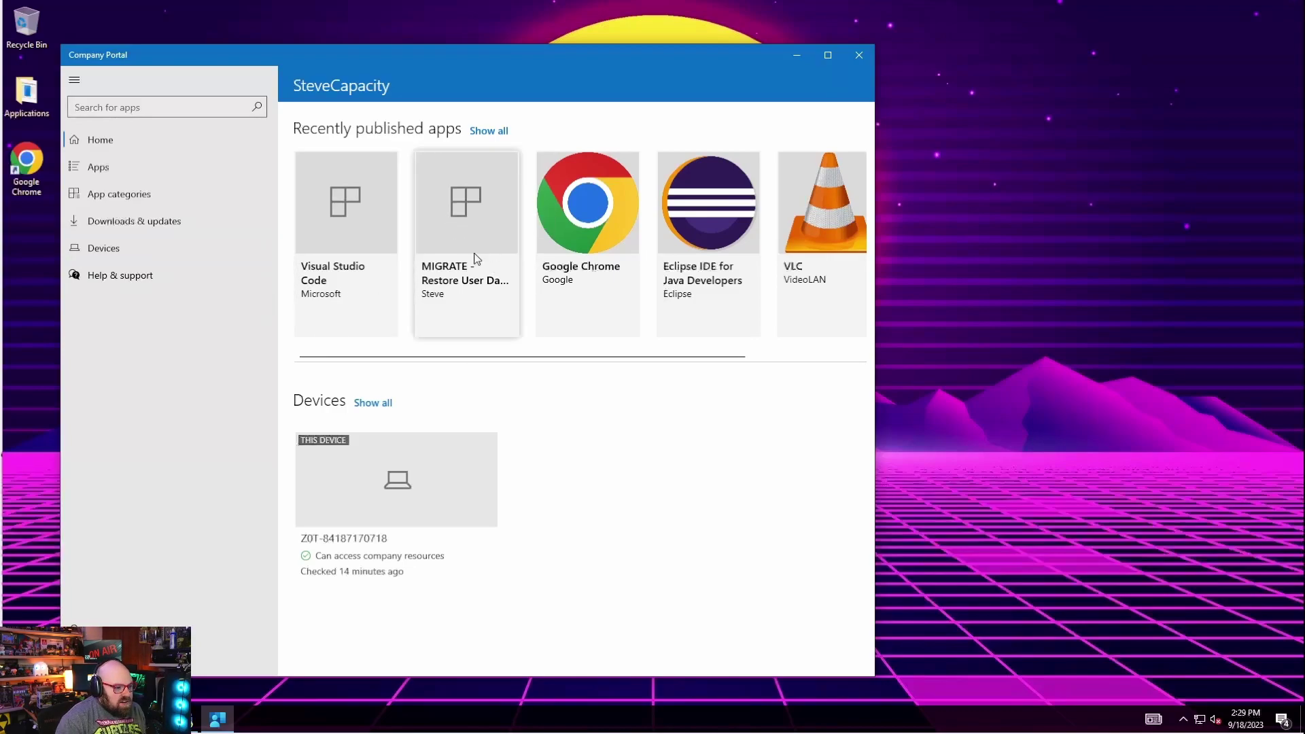
click(471, 218)
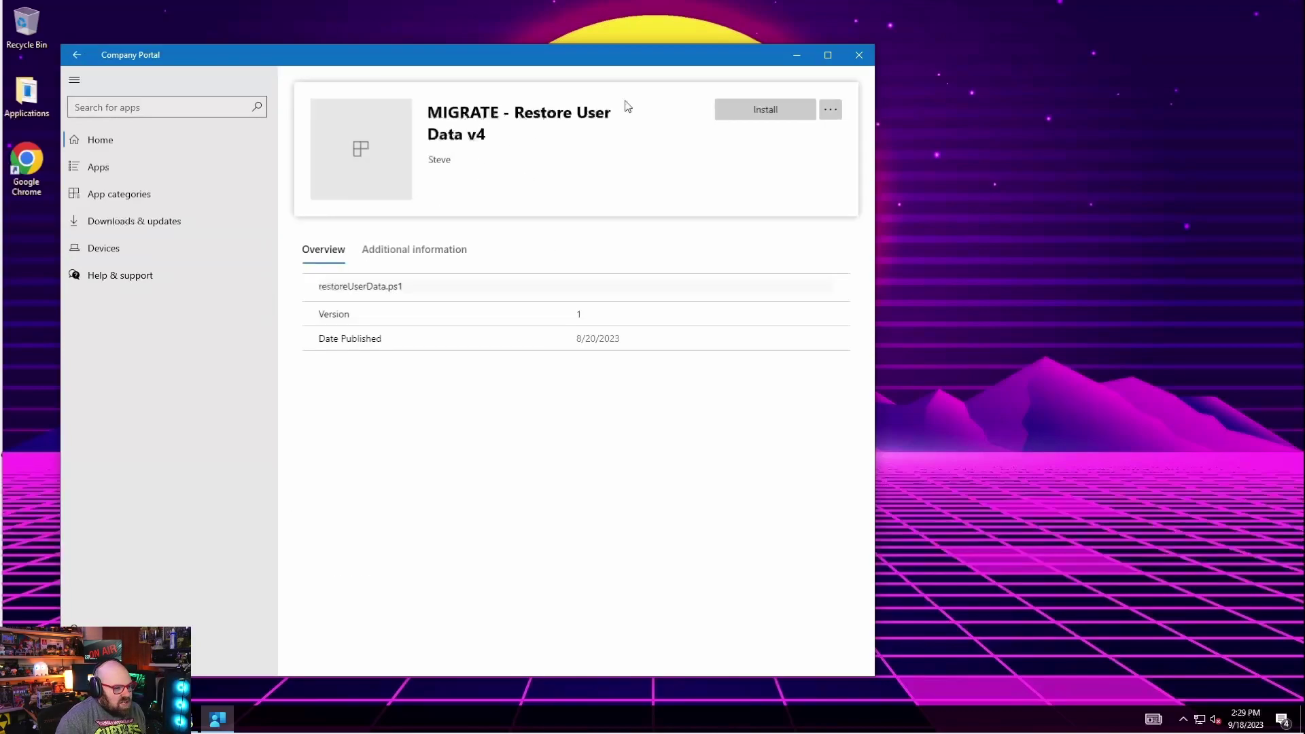
click(764, 111)
click(795, 55)
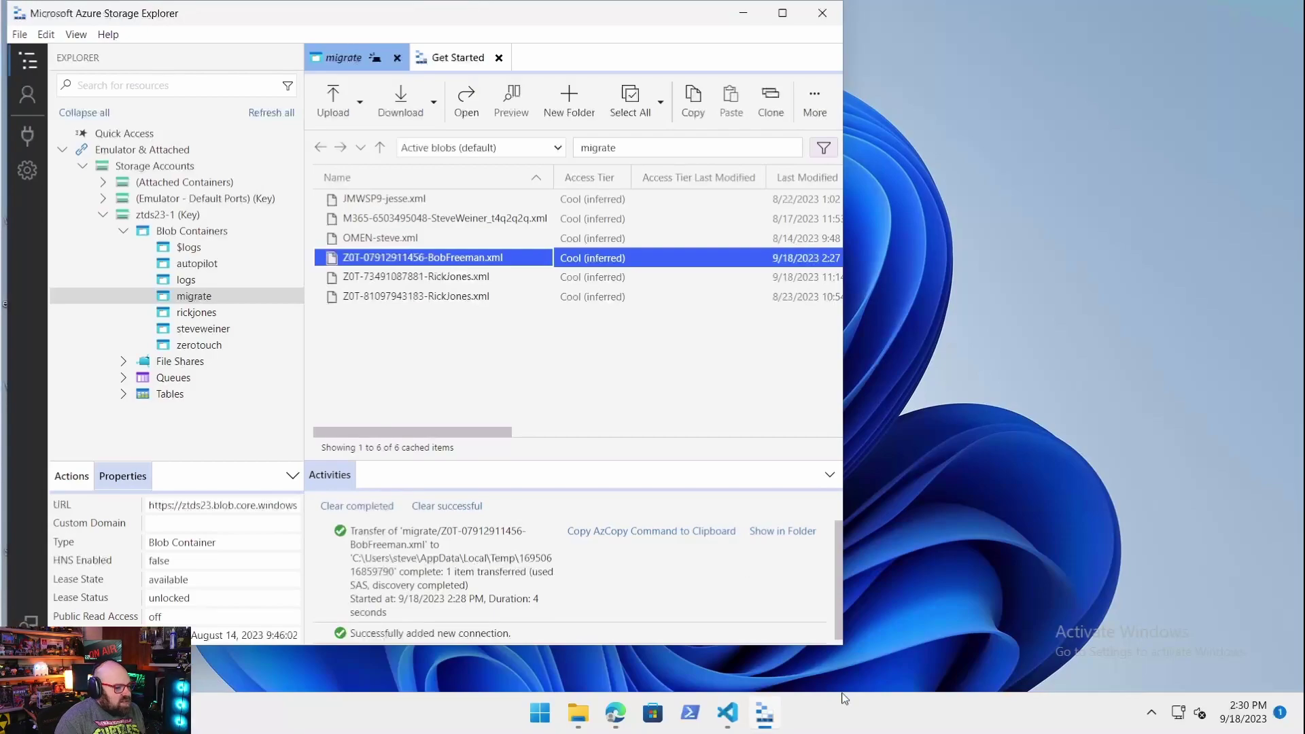
Scroll the XML in VS Code to the top and compare it with the selected blob in Storage Explorer.
click(727, 714)
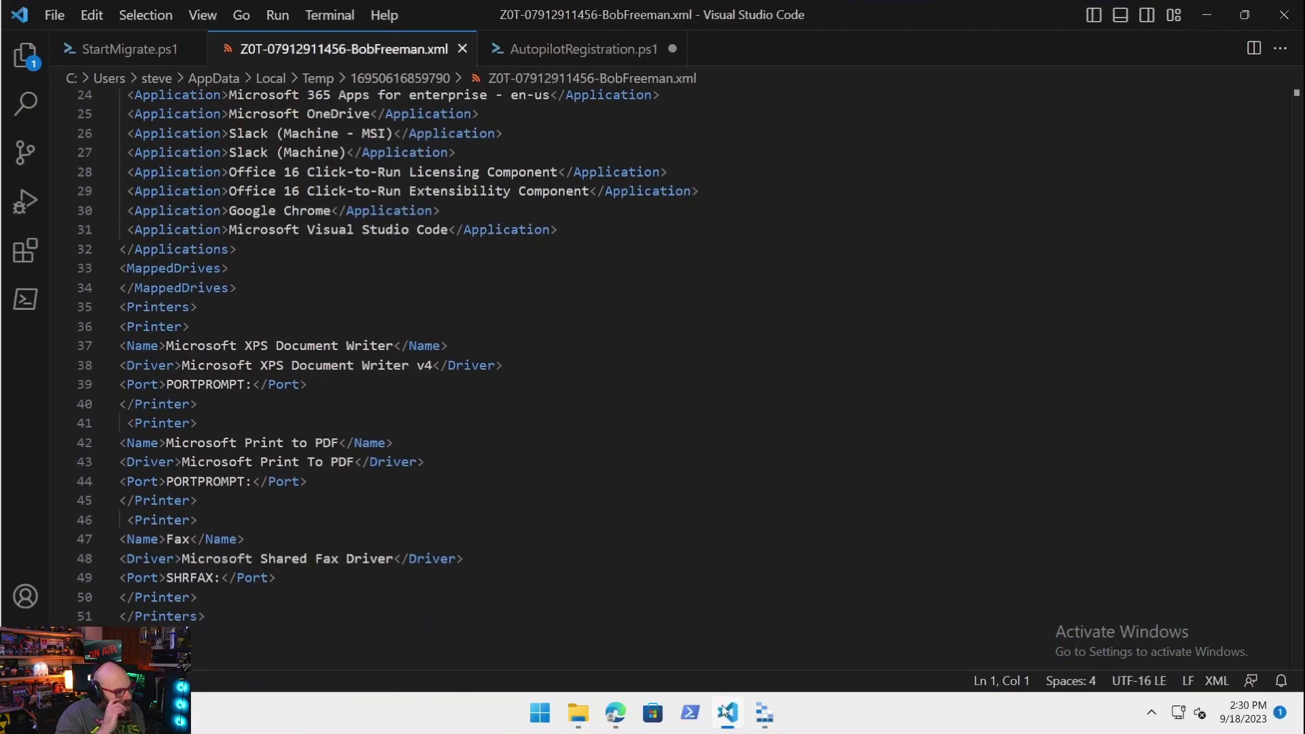
scroll(197, 314, up, 8)
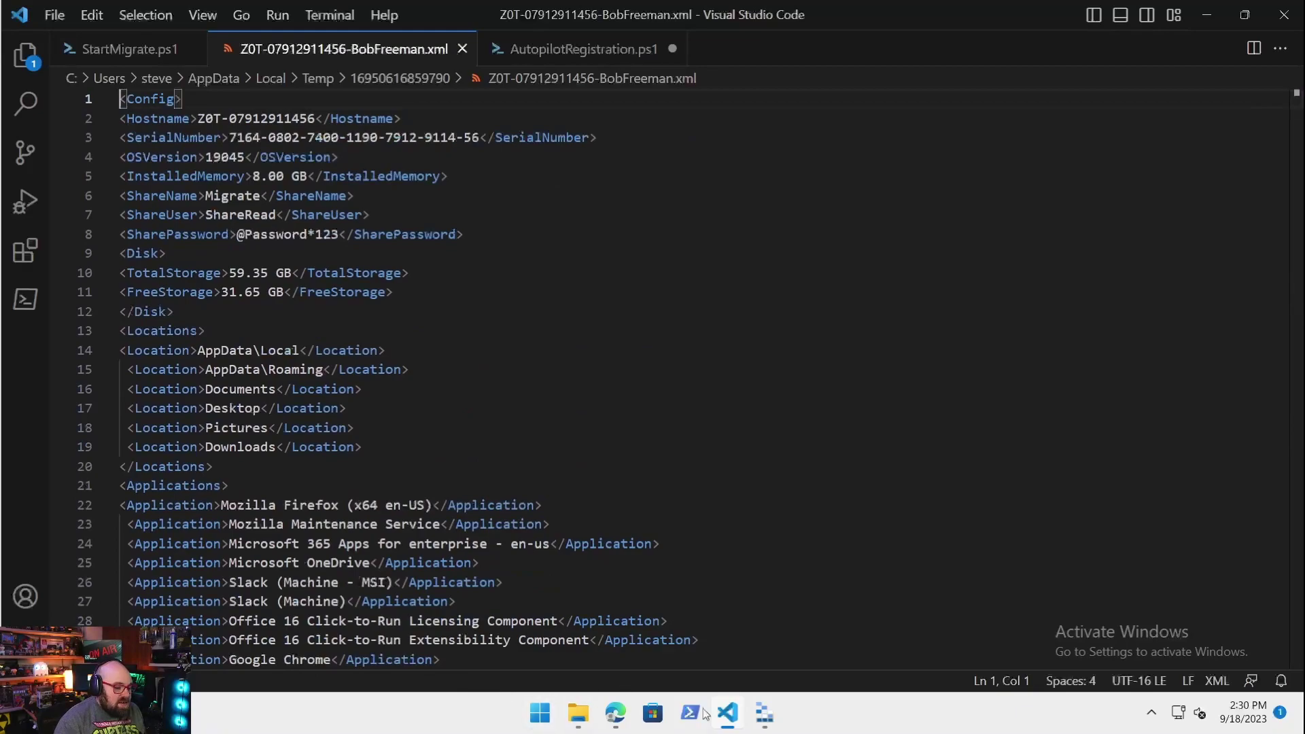
click(765, 714)
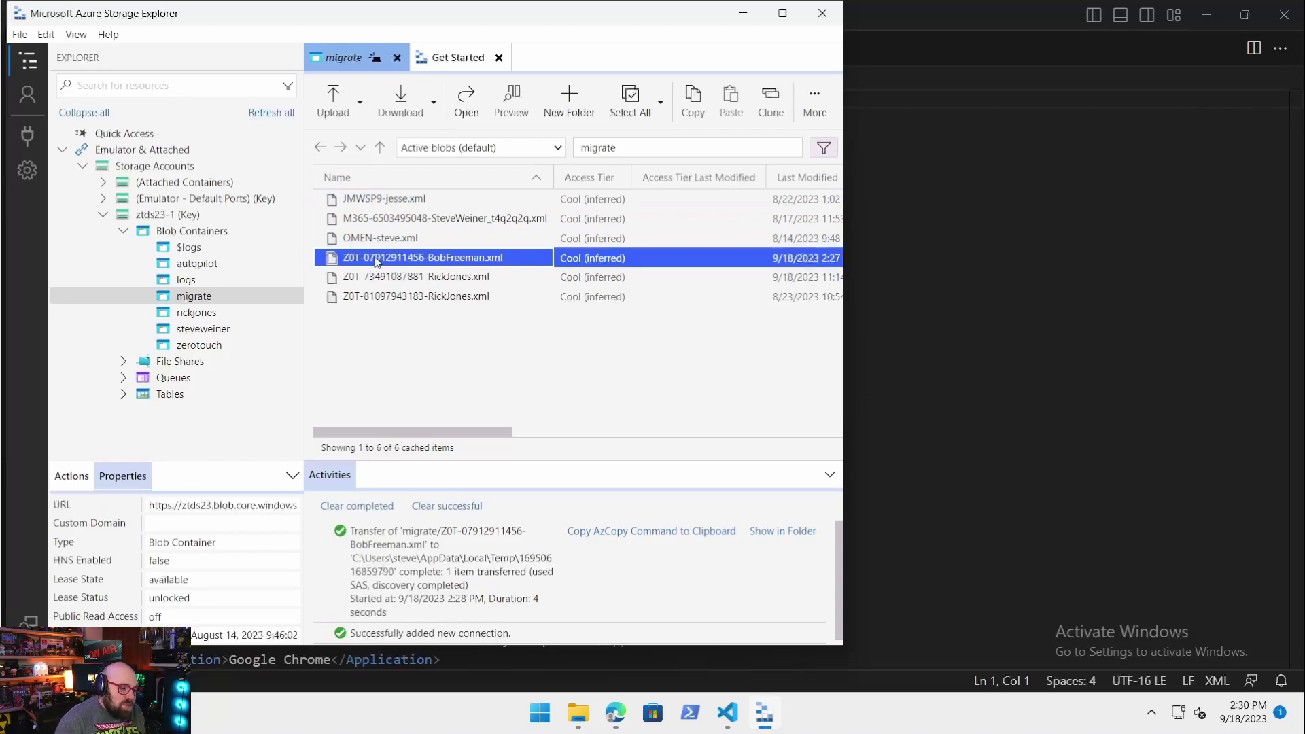
key(alt+Tab)
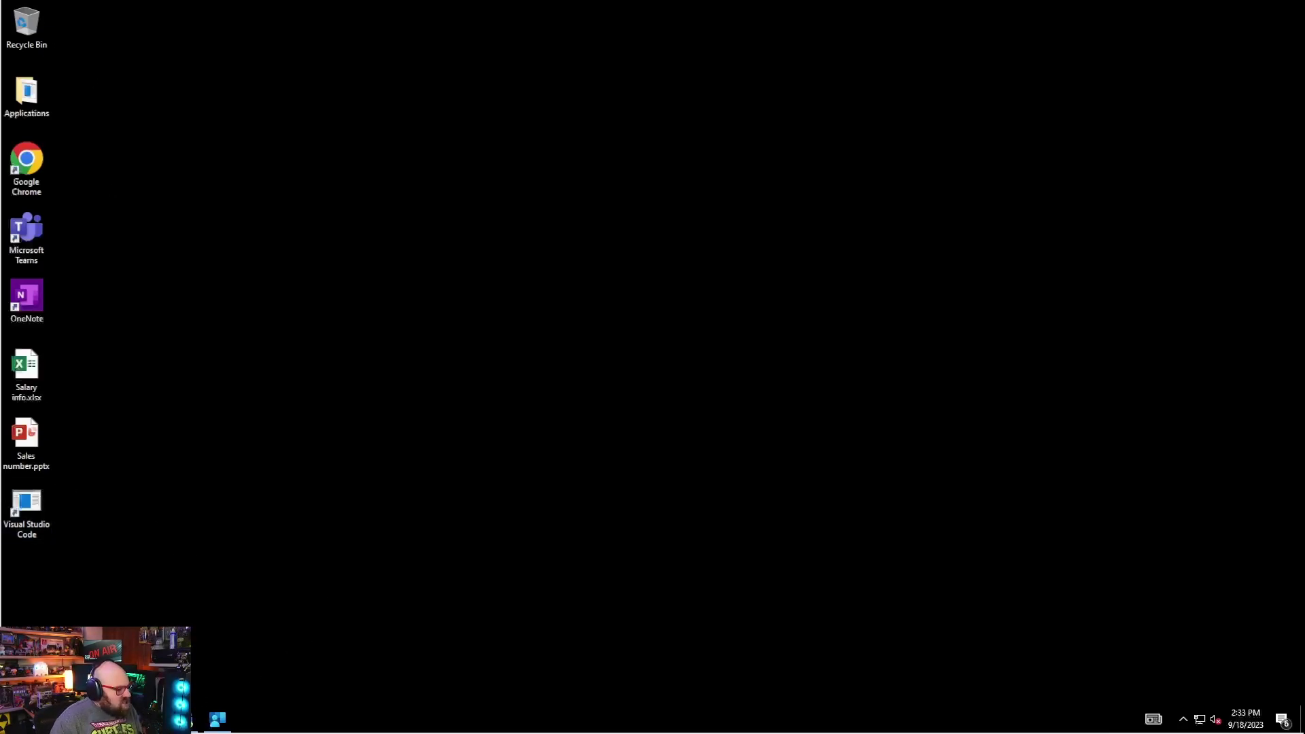
Try the broken VS Code shortcut, keep it, then launch Chrome and dismiss its startup prompts.
double_click(20, 523)
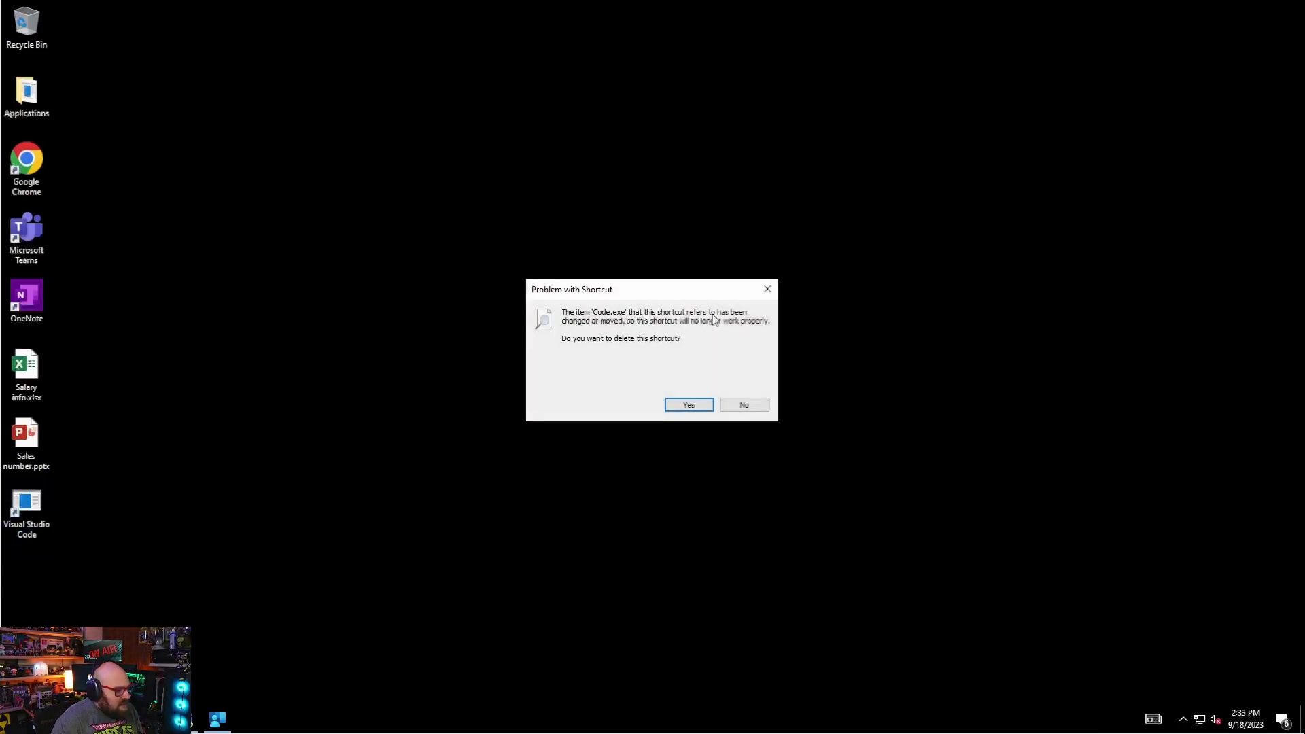
click(760, 405)
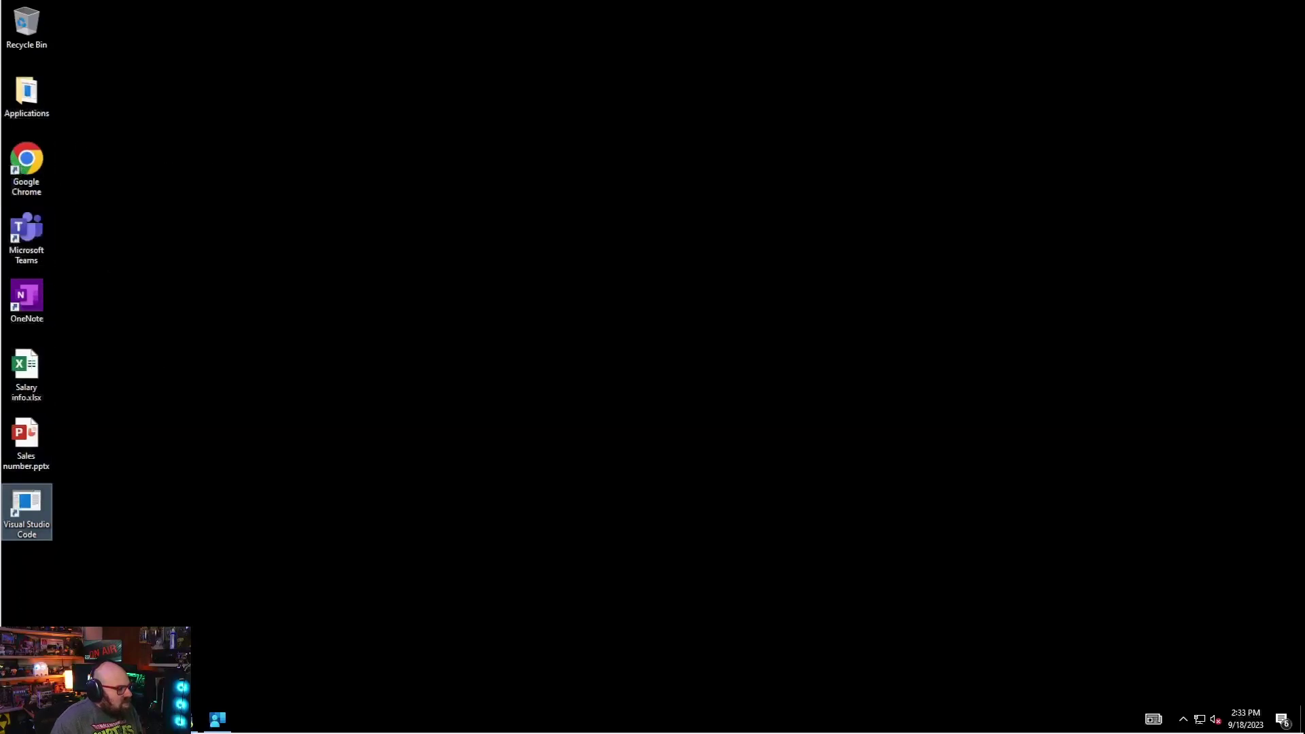
click(22, 168)
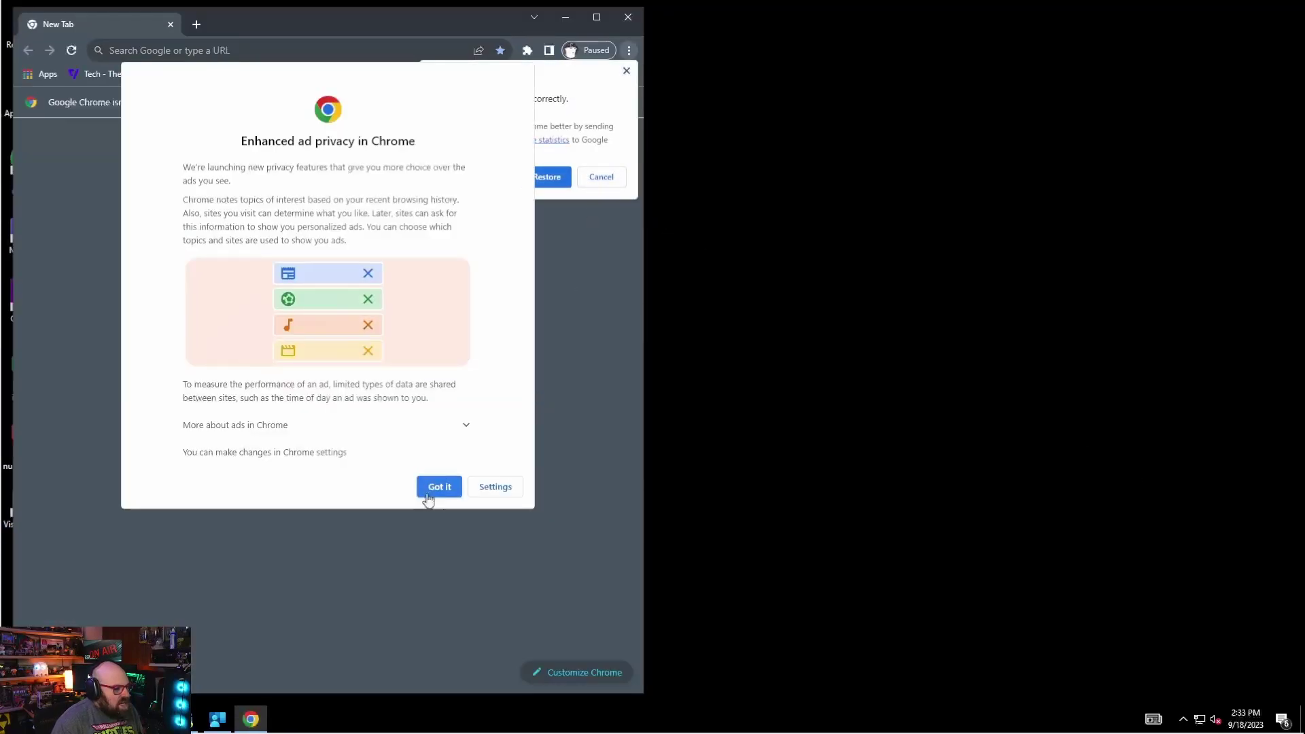
click(439, 487)
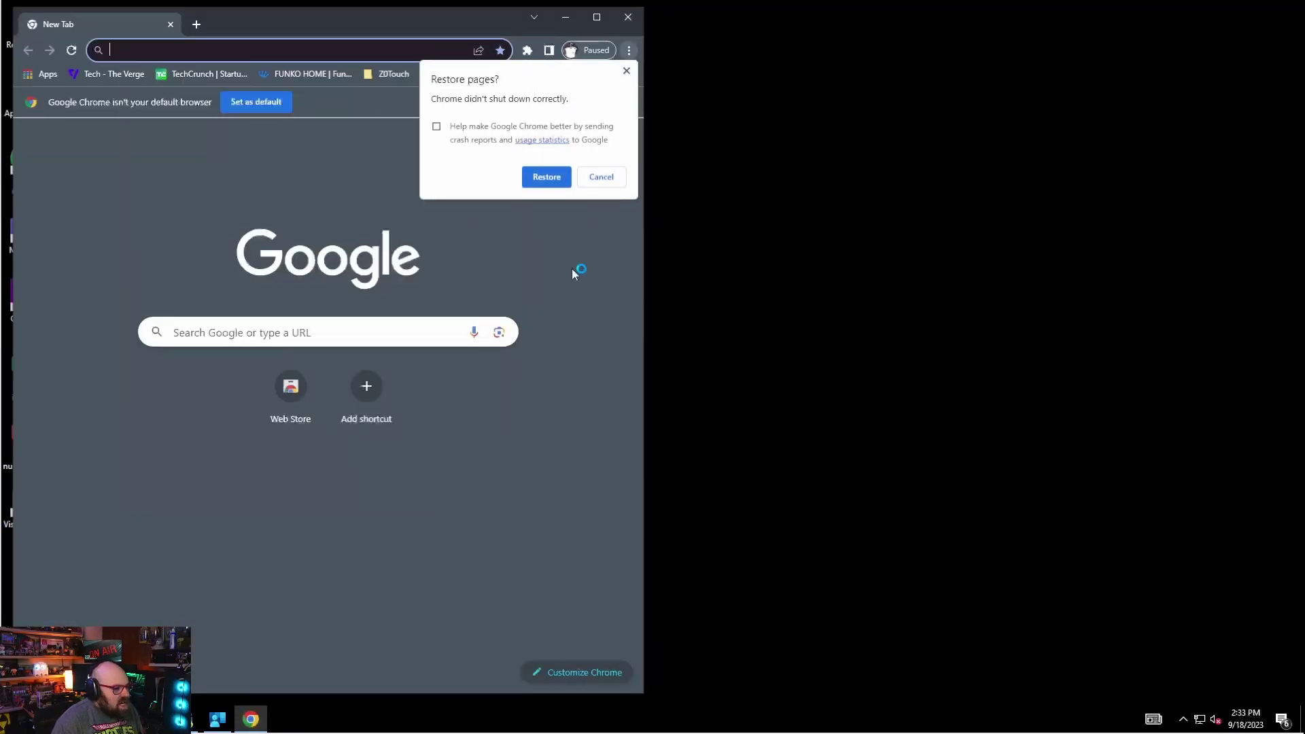
click(602, 180)
Check the restored Chrome profile, minimize Chrome, and briefly open Chrome on the original PC to compare.
click(590, 51)
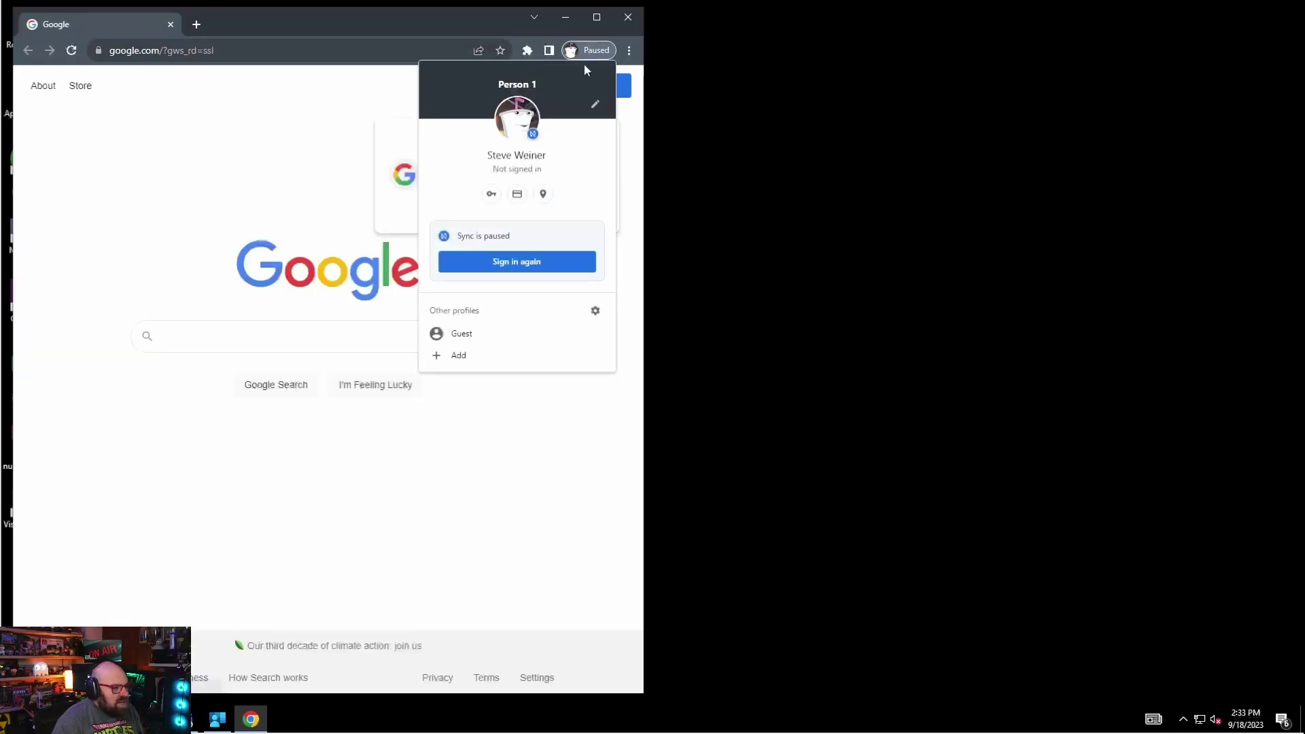
click(701, 141)
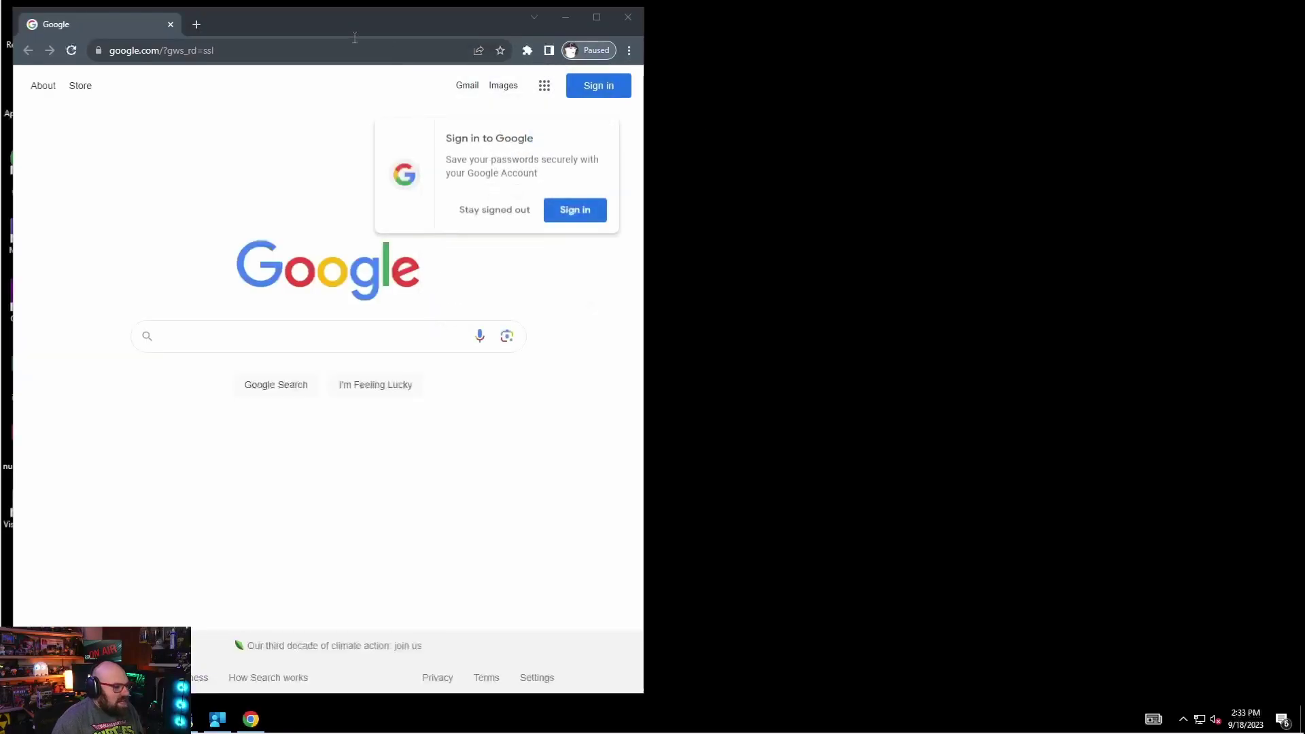
click(571, 17)
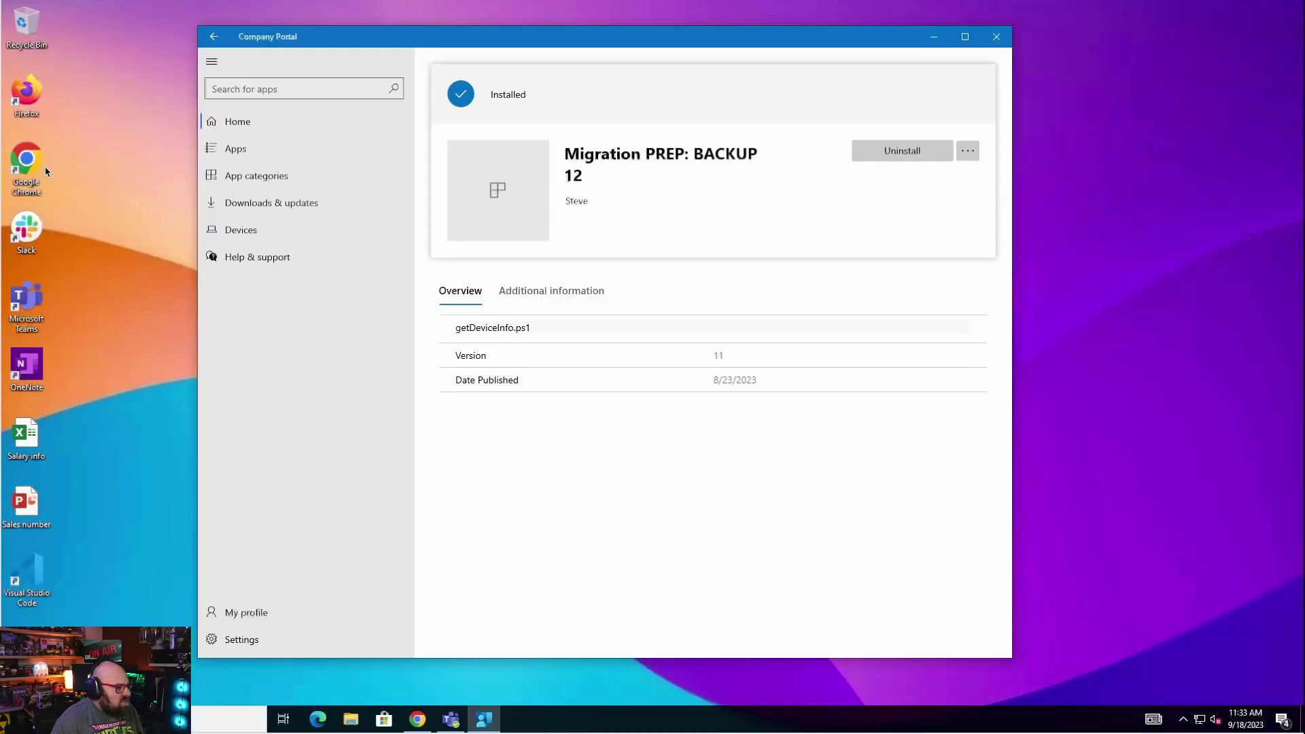
double_click(44, 164)
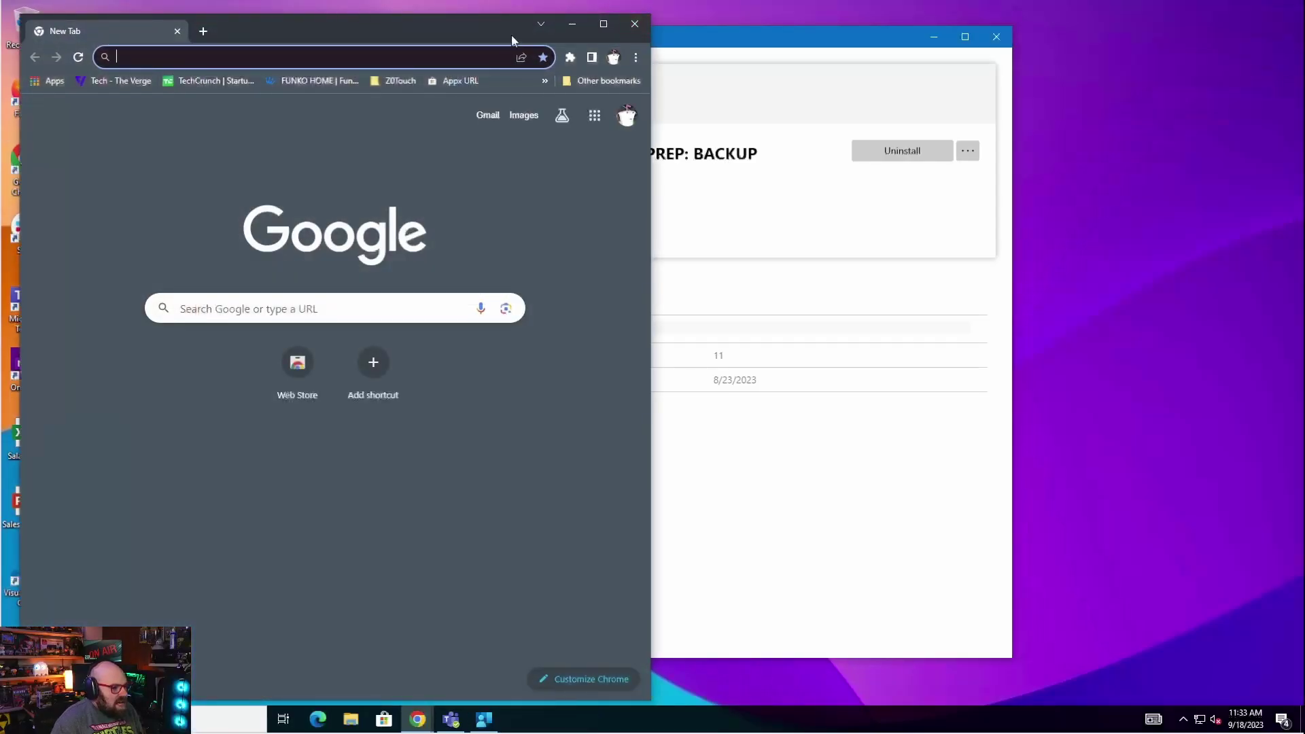
click(634, 24)
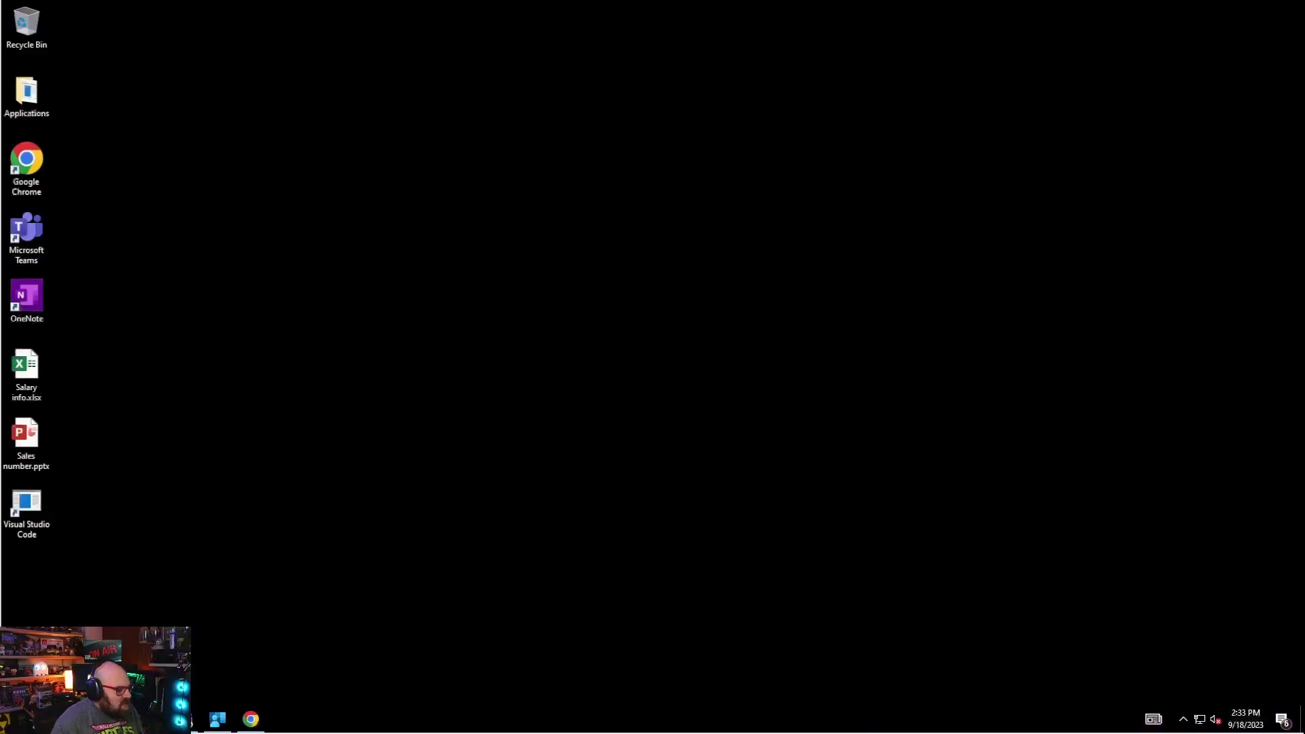
Open VS Code maximized on the Settings tab searched for 'theme', then launch VS Code on the original PC.
double_click(37, 524)
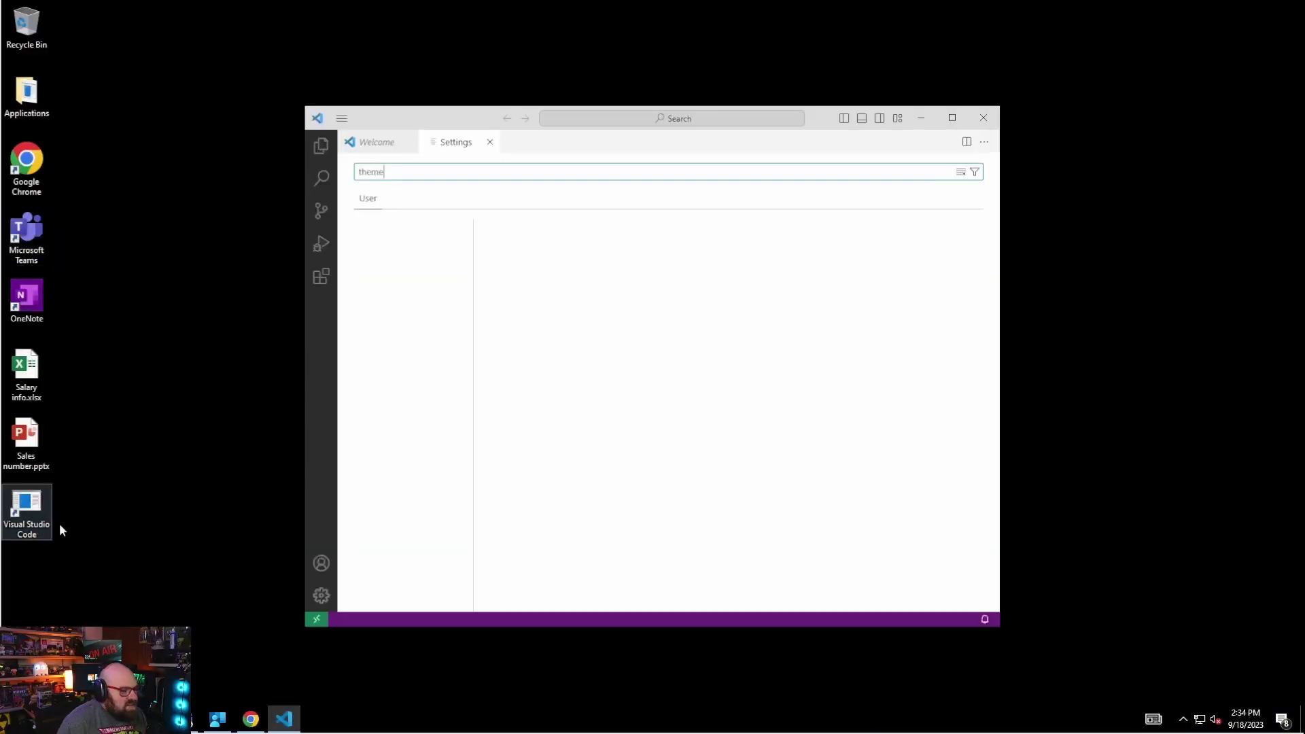
double_click(459, 125)
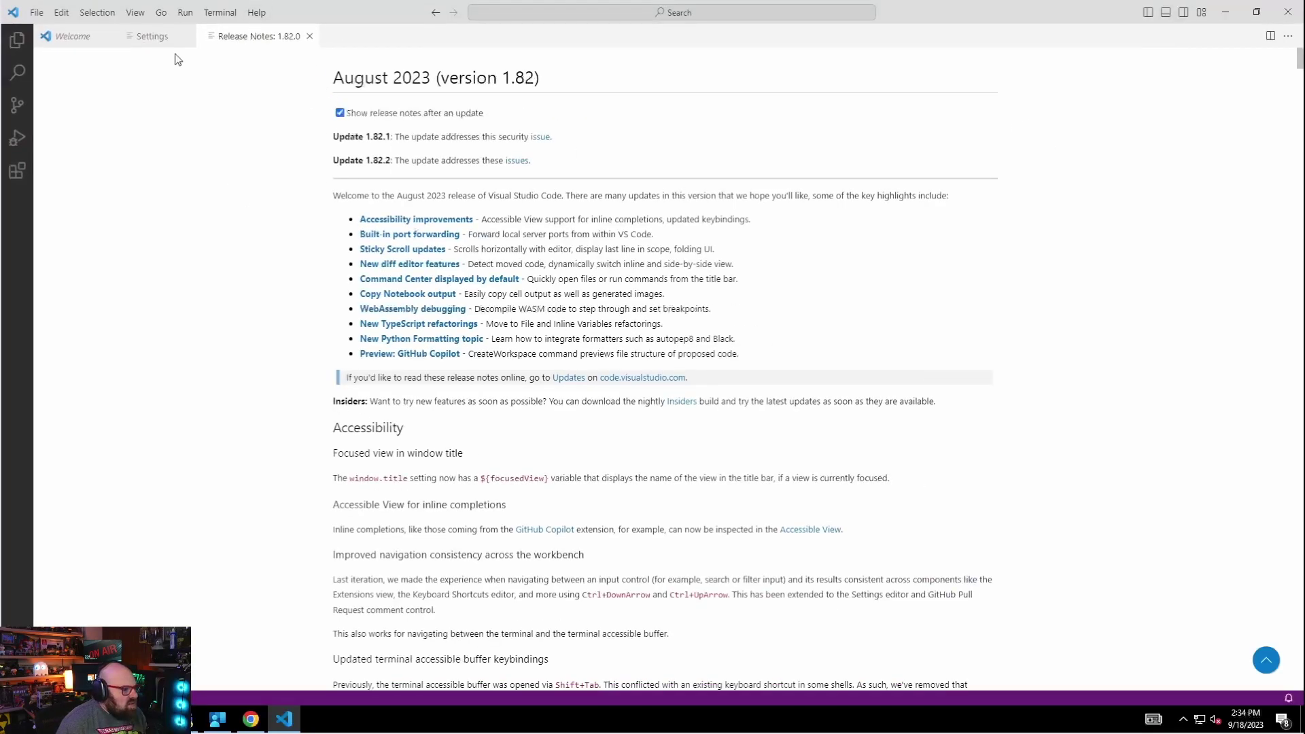
click(156, 41)
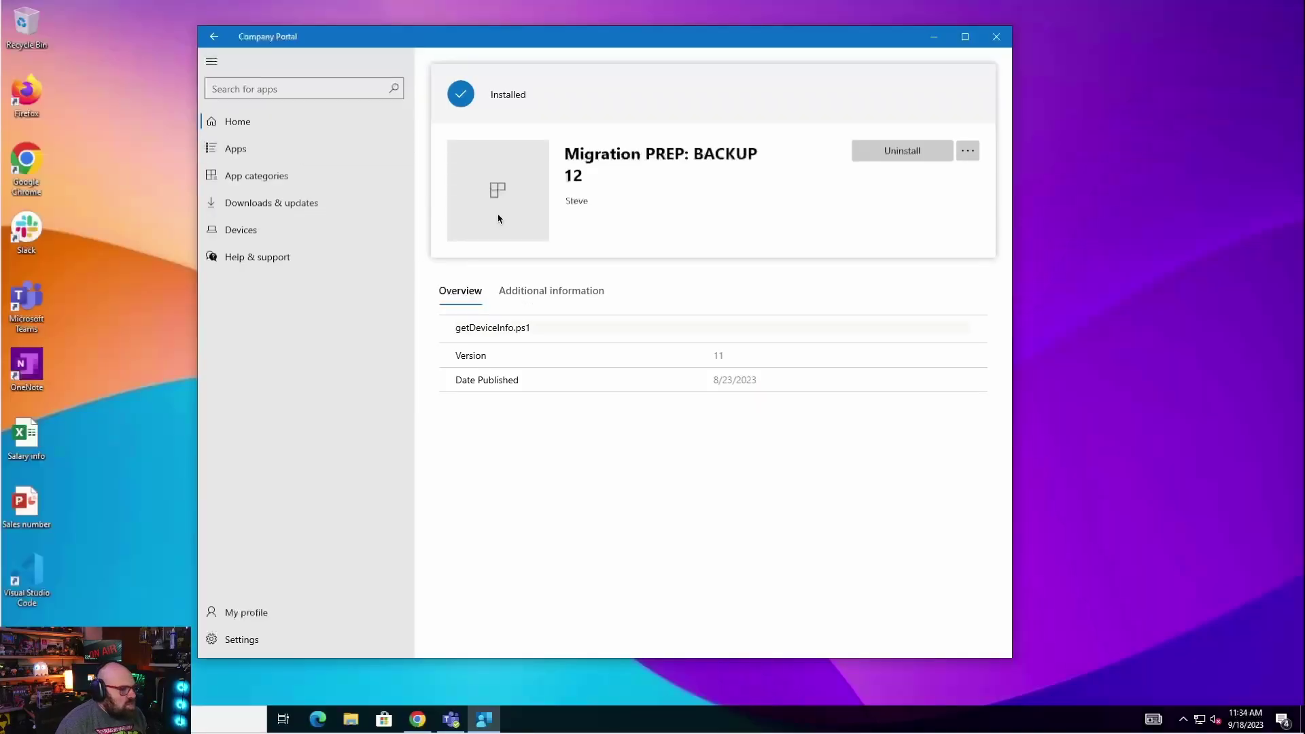
click(935, 37)
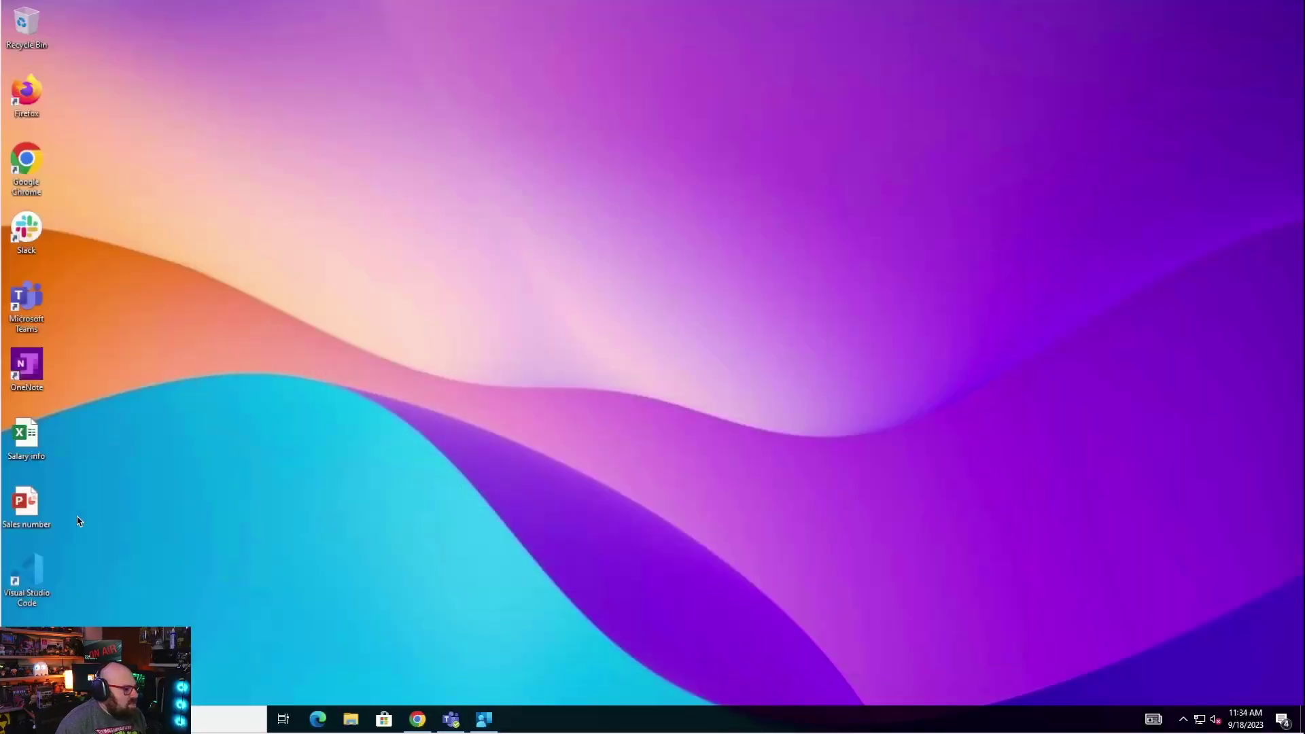
double_click(28, 583)
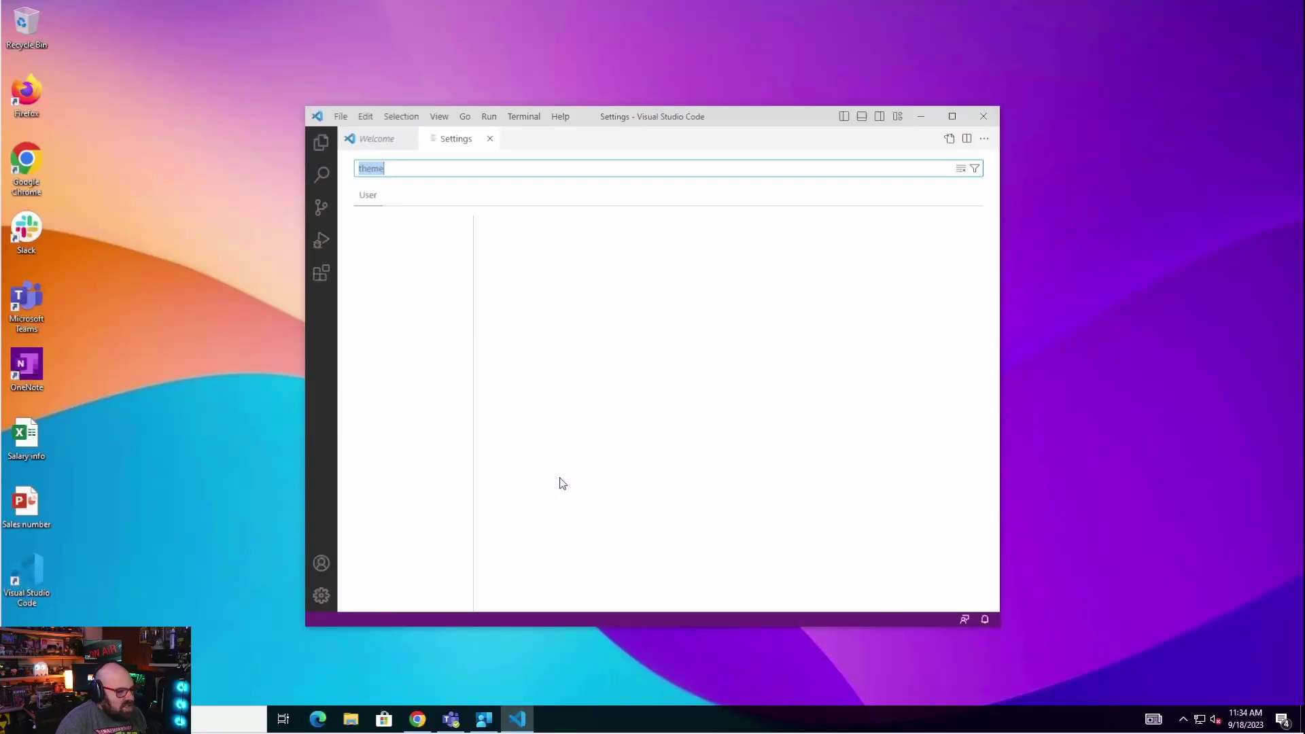